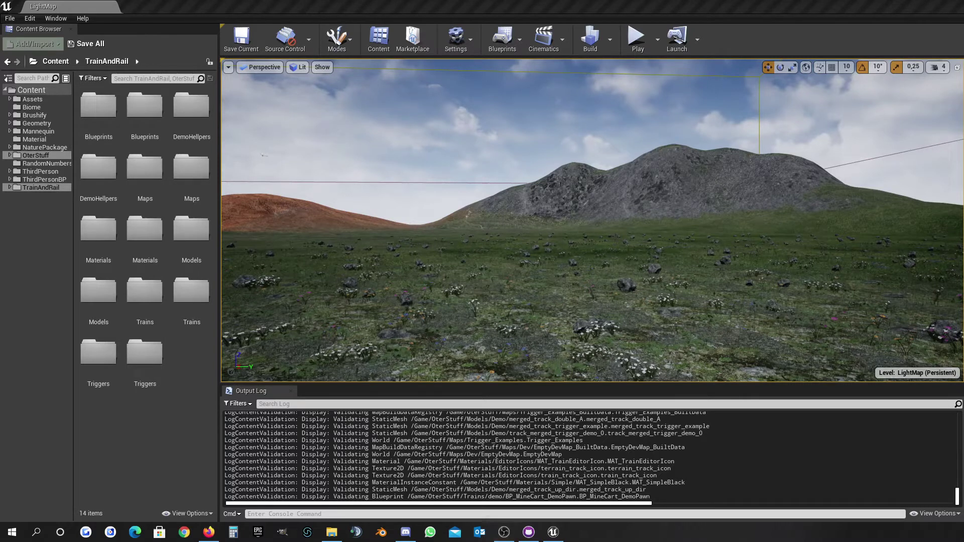
# - Import the Clock FBX, its Clock1 material, and the background and pointer textures into TrainAndRail
pyautogui.moveTo(686, 407); pyautogui.dragTo(130, 434)
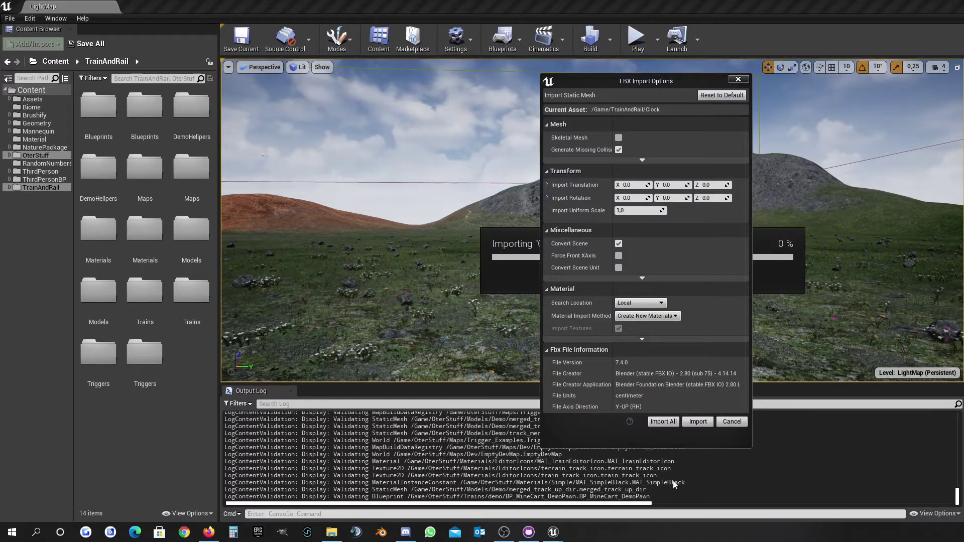
pyautogui.click(697, 421)
pyautogui.click(93, 467)
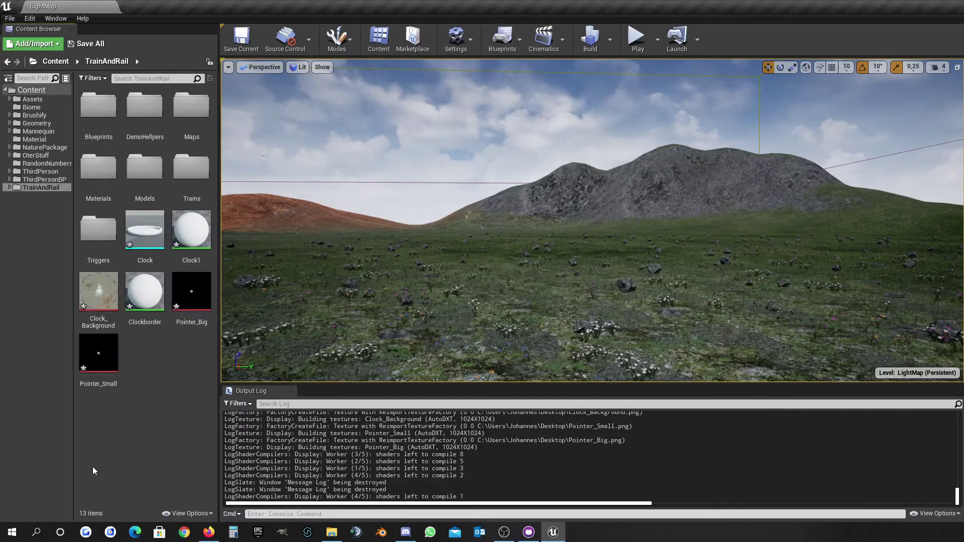
pyautogui.doubleClick(98, 291)
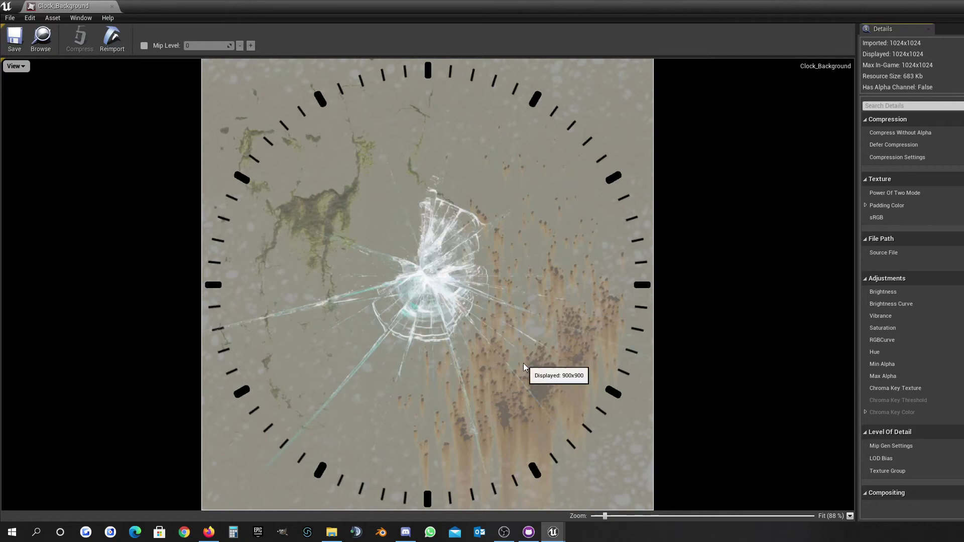
pyautogui.click(112, 6)
pyautogui.doubleClick(208, 298)
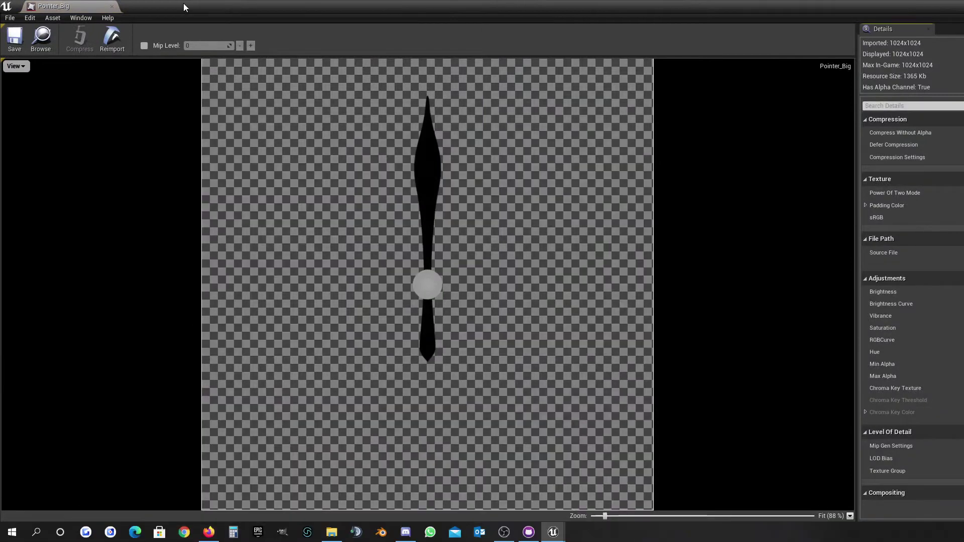
pyautogui.click(111, 6)
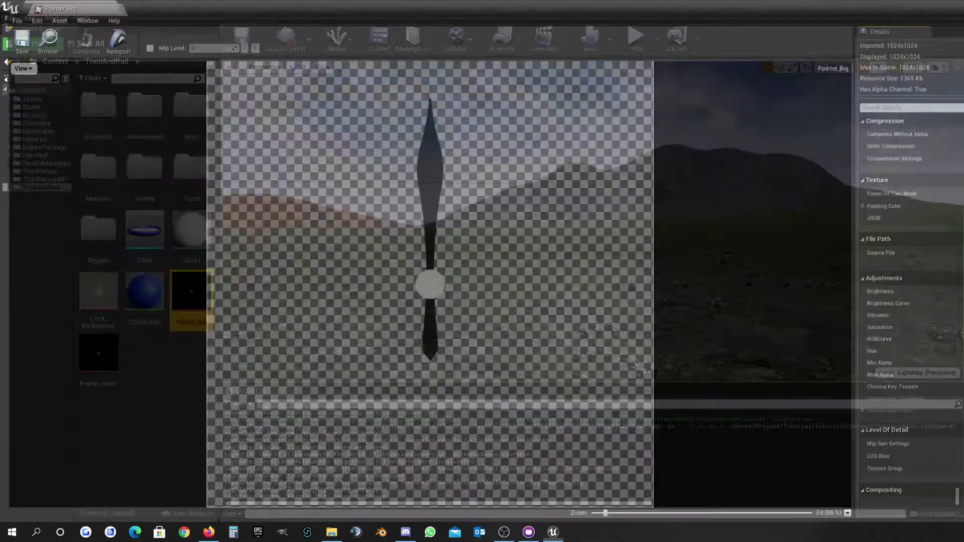
pyautogui.doubleClick(98, 353)
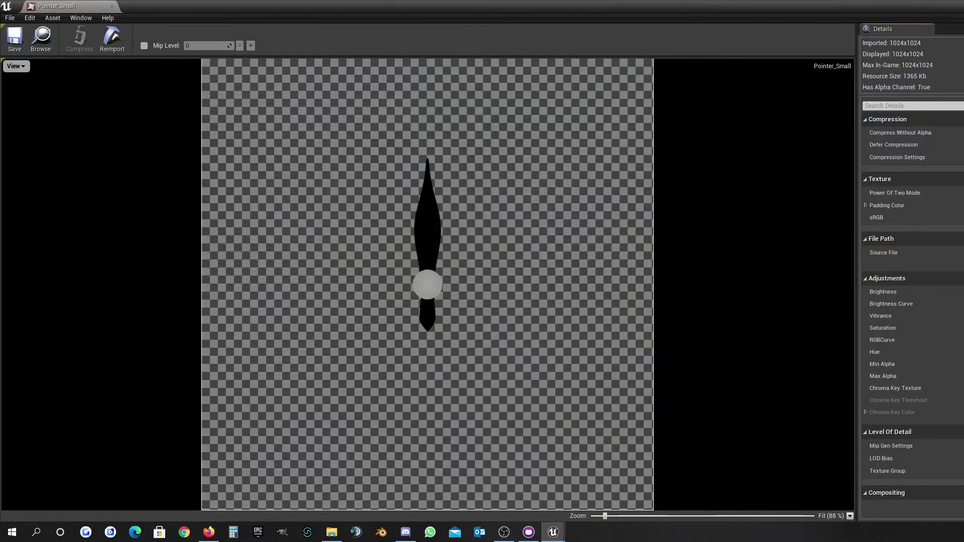
pyautogui.click(111, 6)
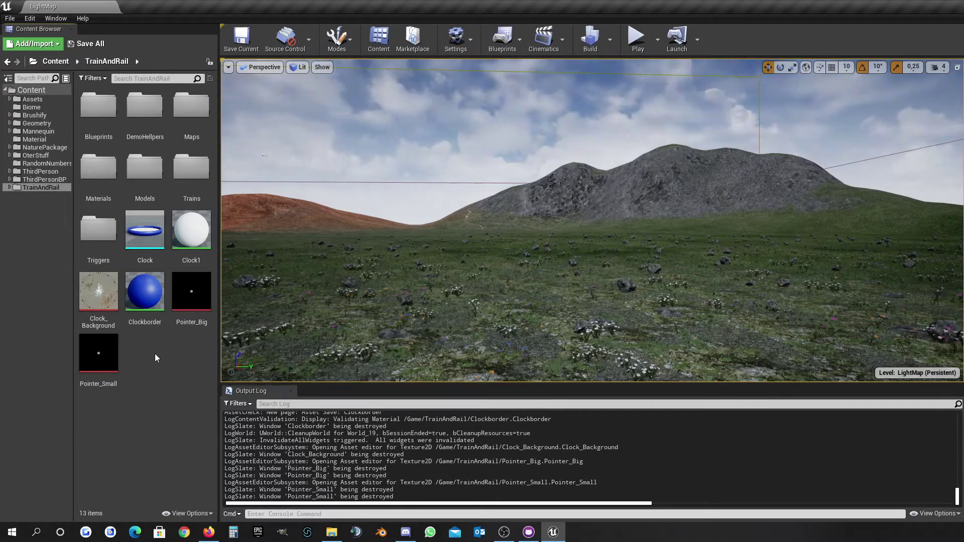
# - In Clock1, add a Texture Sample node that samples Clock_Background
pyautogui.doubleClick(191, 230)
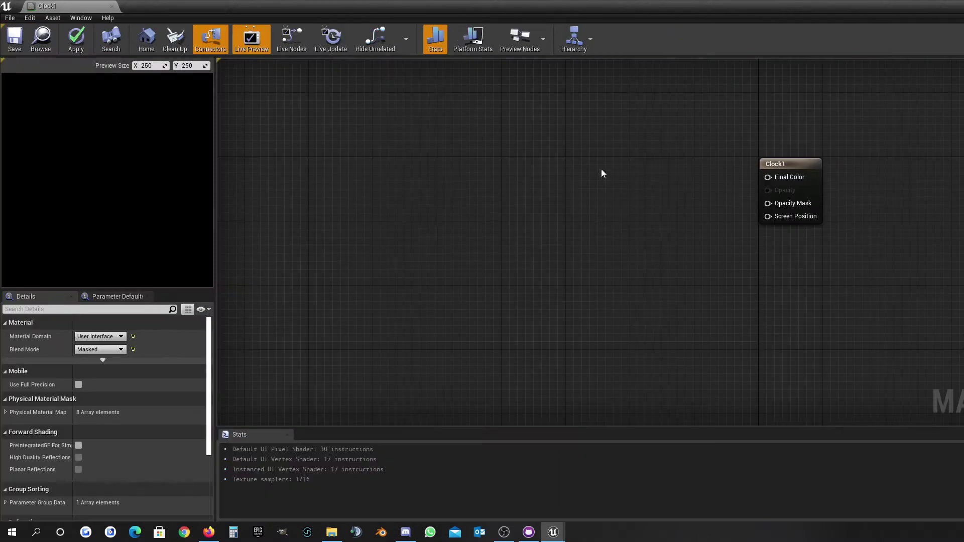
pyautogui.rightClick(635, 166)
pyautogui.write('Texture')
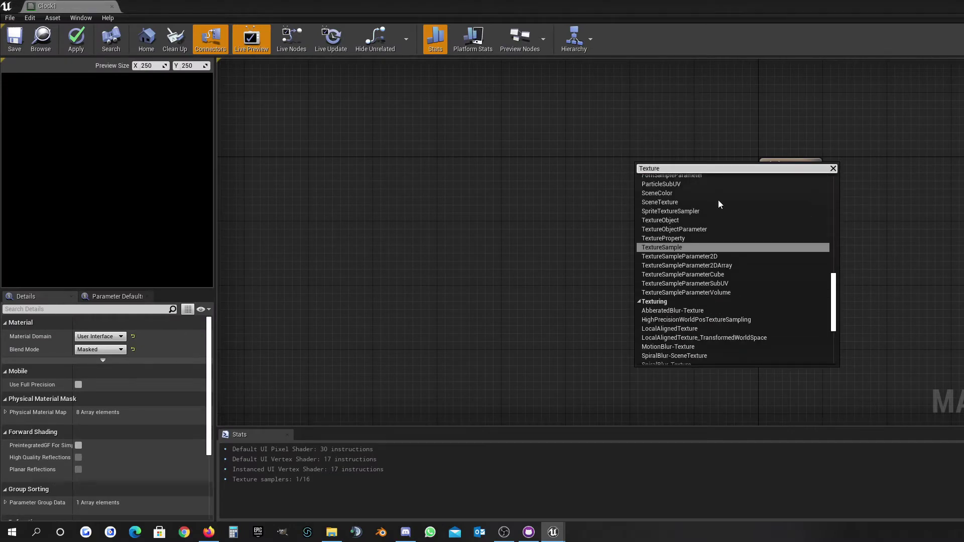
pyautogui.click(684, 248)
pyautogui.moveTo(638, 168); pyautogui.dragTo(549, 169)
pyautogui.click(138, 427)
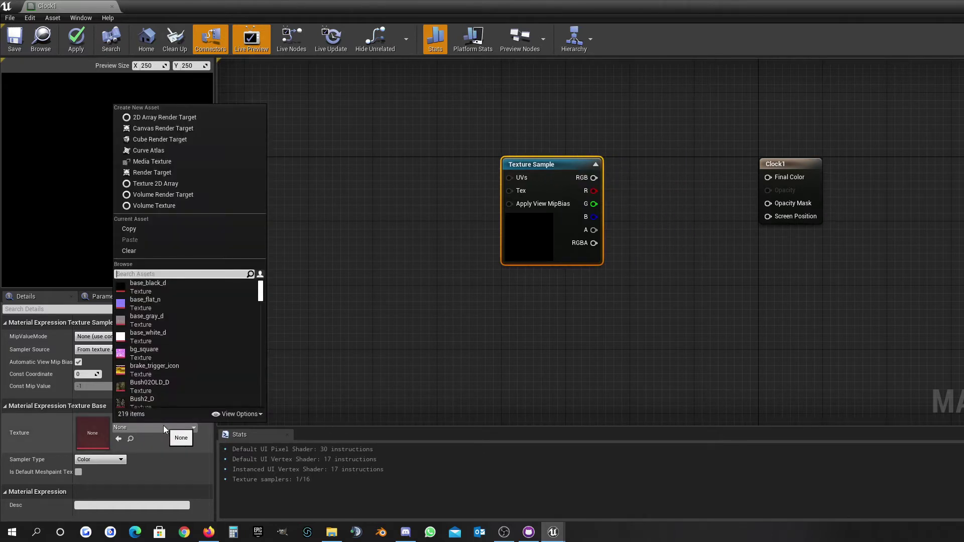
pyautogui.write('Clock')
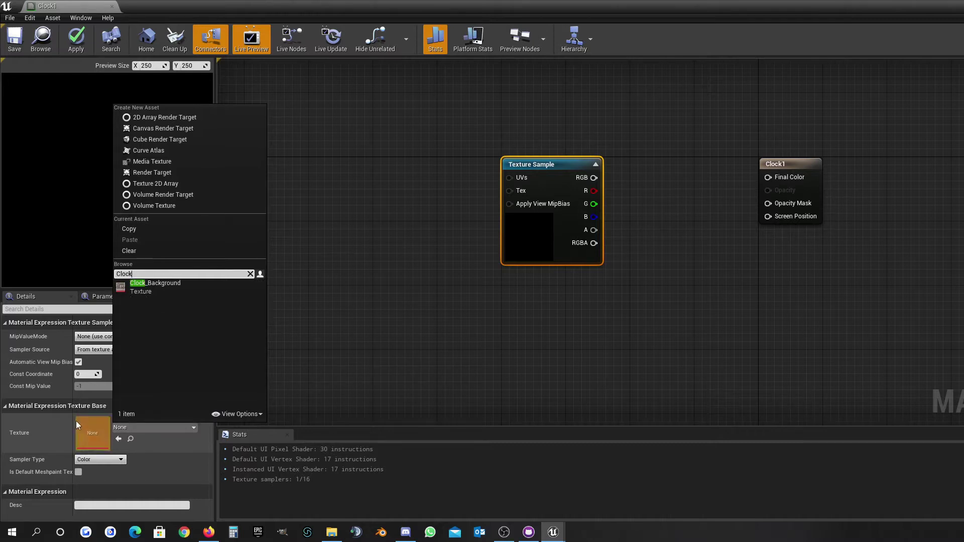
pyautogui.click(169, 287)
# - Wire the Clock_Background sample's RGB into Final Color and apply the material
pyautogui.click(606, 182)
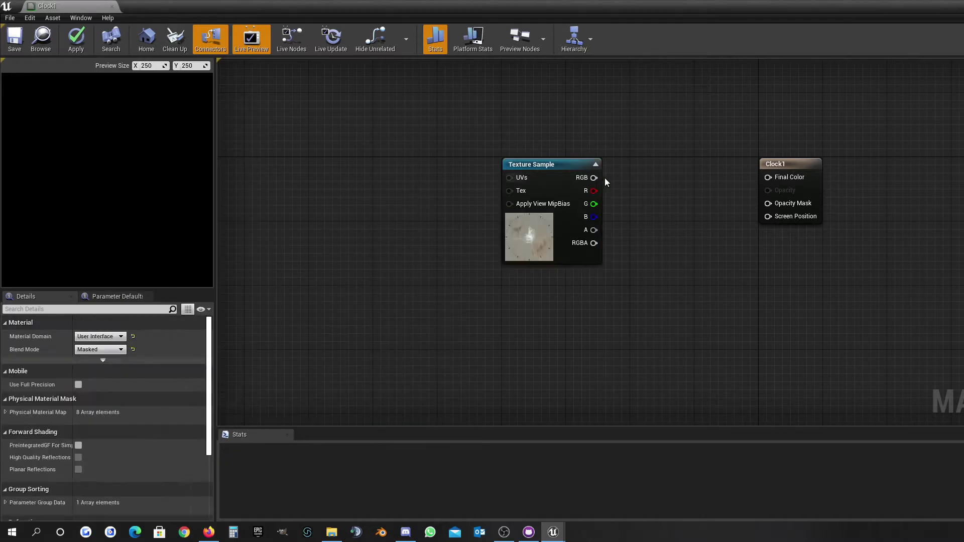
pyautogui.moveTo(594, 178); pyautogui.dragTo(775, 178)
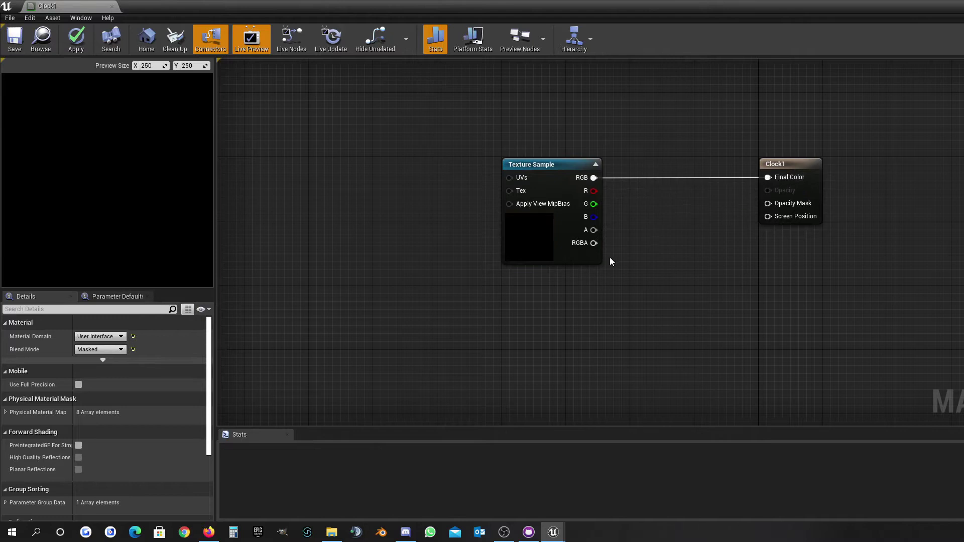
pyautogui.click(76, 40)
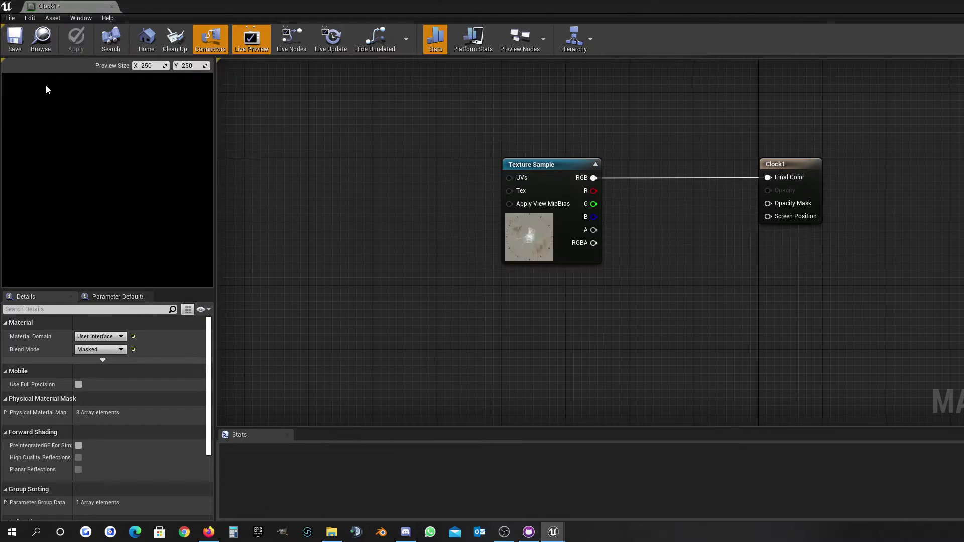
# - Open the Clock mesh full-screen and zoom in to check the Clock_Background texture on its face
pyautogui.doubleClick(226, 8)
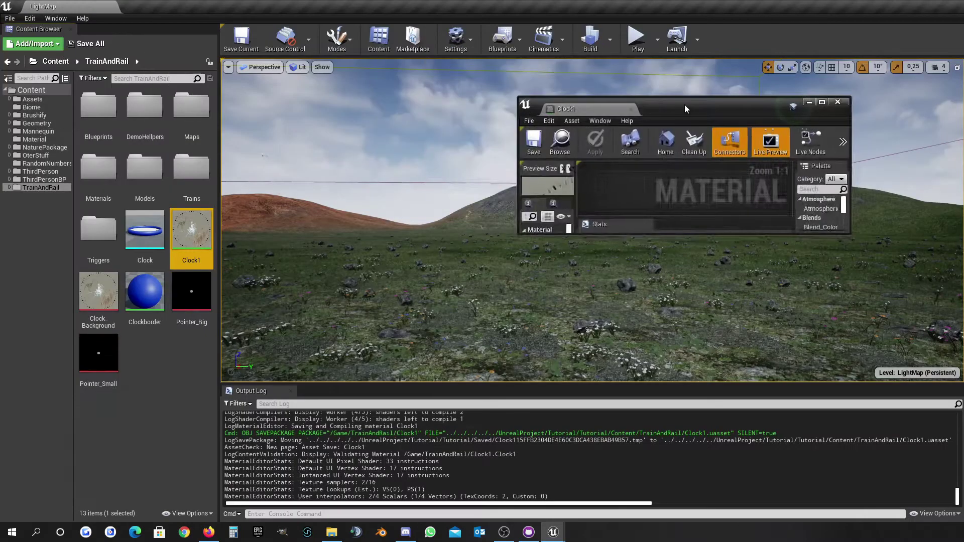
pyautogui.doubleClick(144, 228)
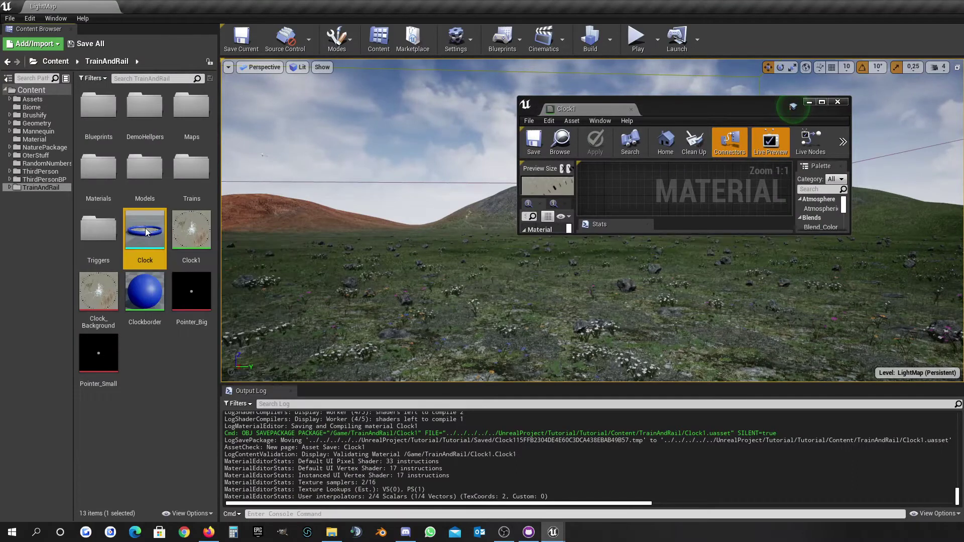
pyautogui.click(822, 102)
pyautogui.moveTo(704, 229); pyautogui.dragTo(695, 198)
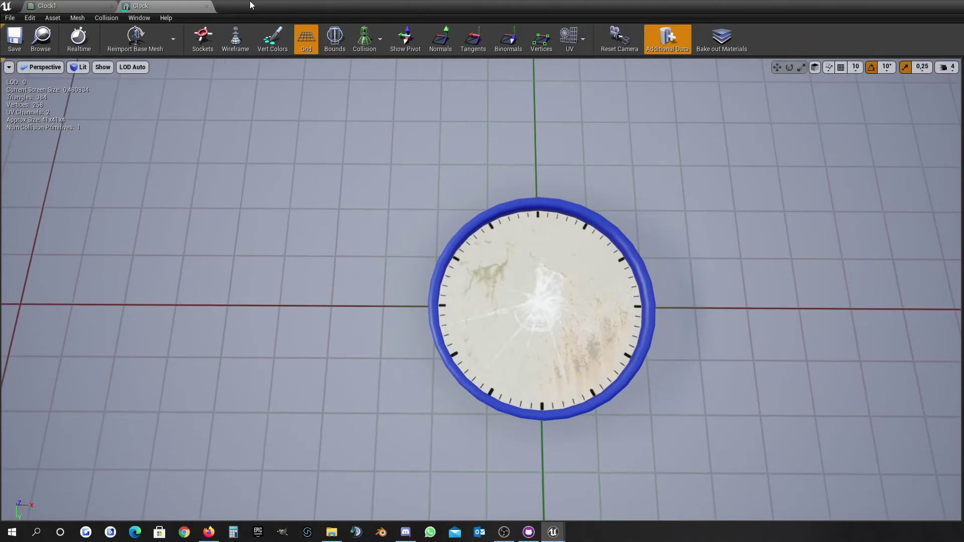
pyautogui.click(48, 6)
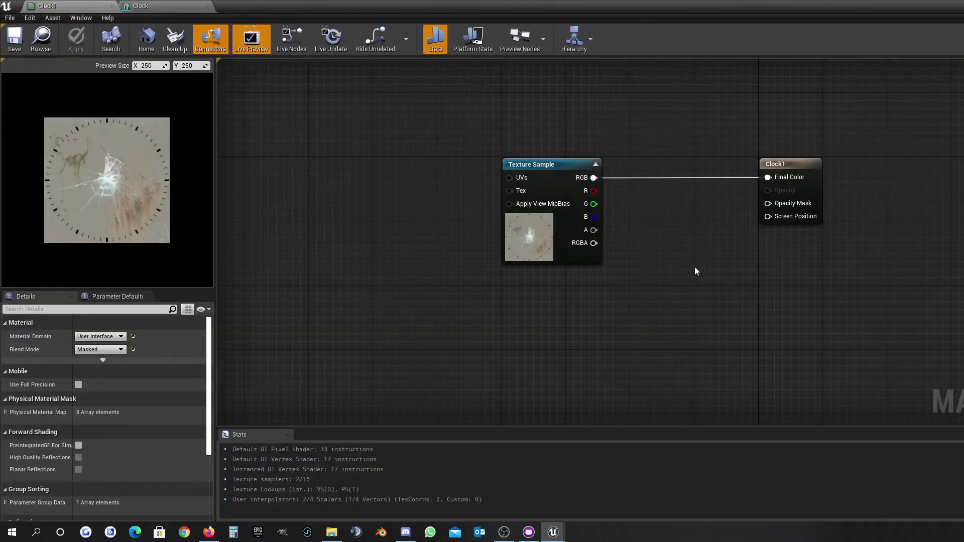
# - Copy and paste the Texture Sample node, placing the duplicate below the original
pyautogui.moveTo(536, 164); pyautogui.dragTo(462, 165)
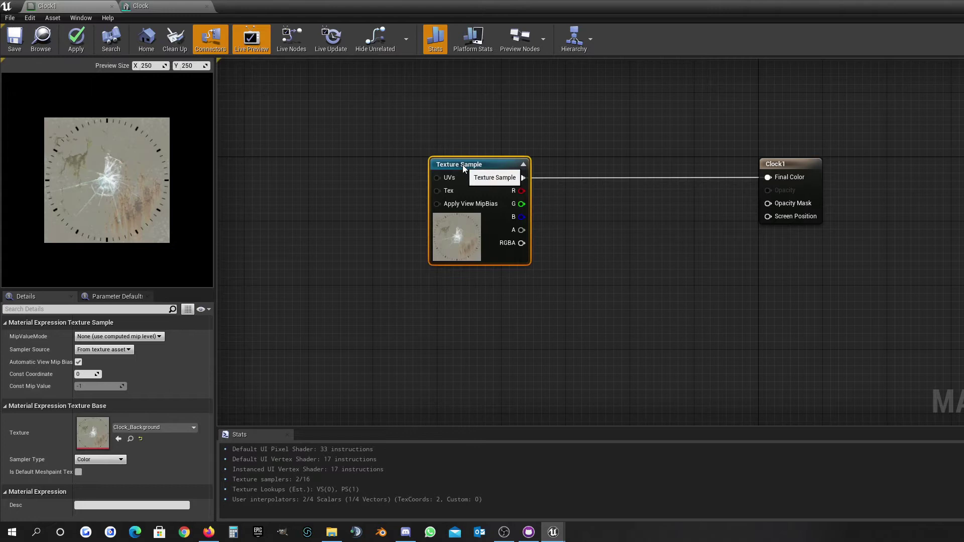
pyautogui.moveTo(501, 191); pyautogui.dragTo(651, 163, button='right')
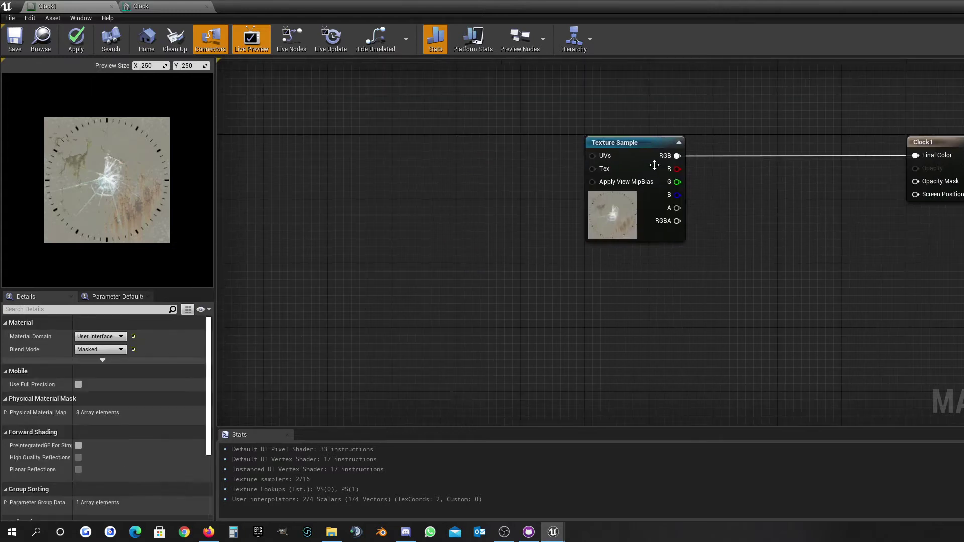
pyautogui.click(631, 170)
pyautogui.hotkey('ctrl', 'c')
pyautogui.hotkey('ctrl', 'v')
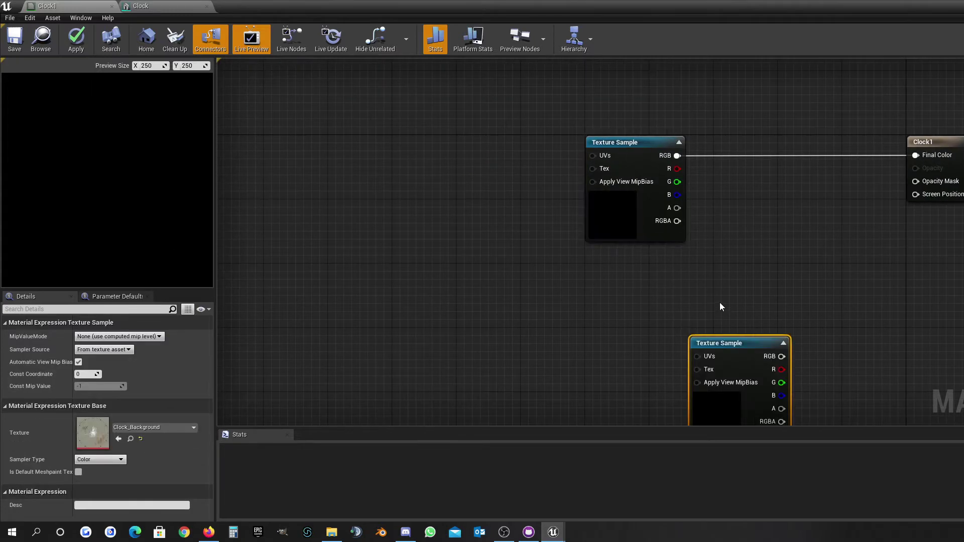
pyautogui.moveTo(723, 343); pyautogui.dragTo(628, 279)
pyautogui.click(728, 362)
pyautogui.moveTo(728, 363); pyautogui.dragTo(764, 304, button='right')
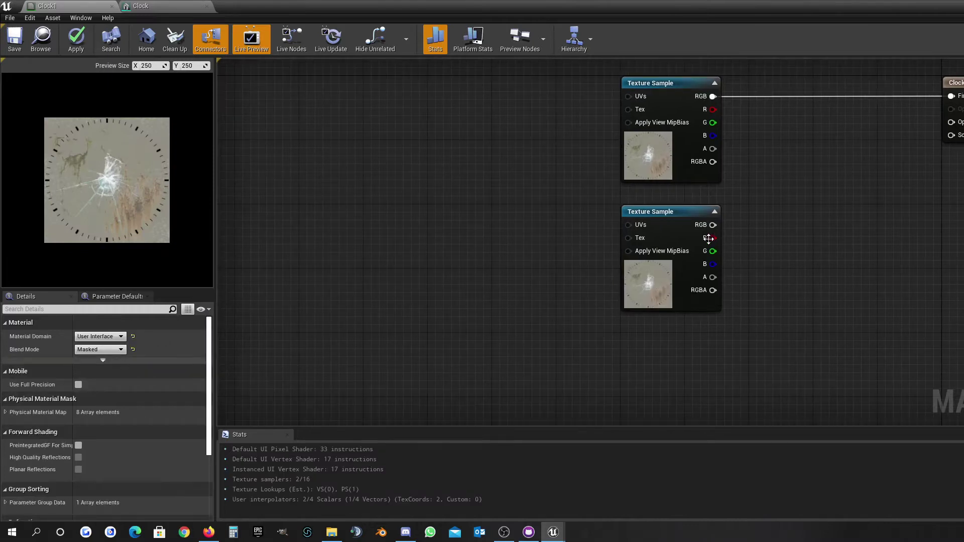
# - Set the lower Texture Sample's texture to Pointer_Big
pyautogui.click(649, 280)
pyautogui.click(123, 428)
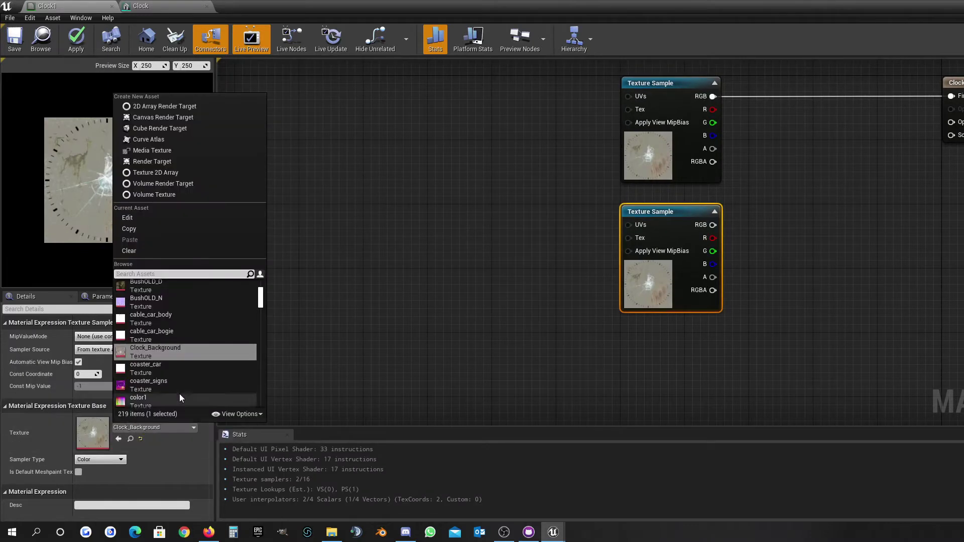
pyautogui.write('Pointer')
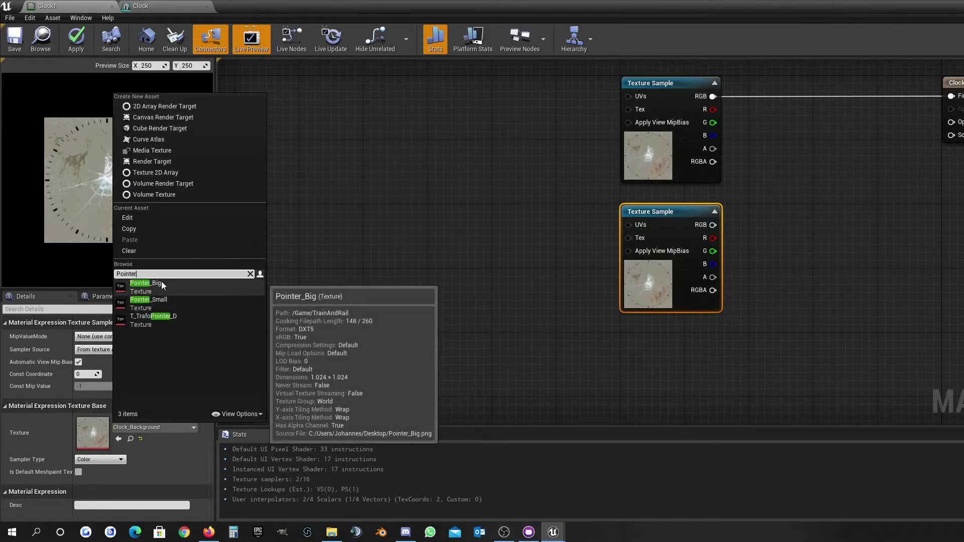
pyautogui.click(161, 283)
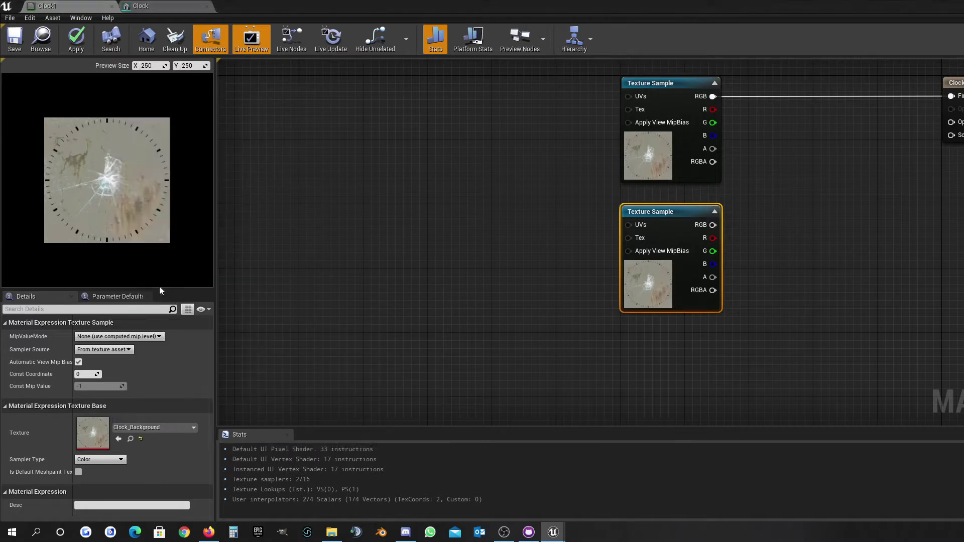
pyautogui.click(522, 216)
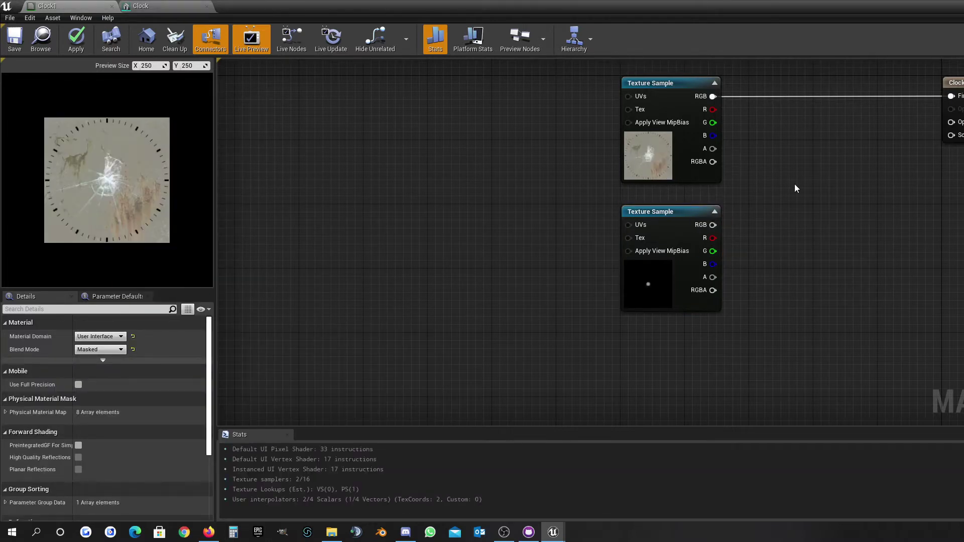
pyautogui.click(648, 277)
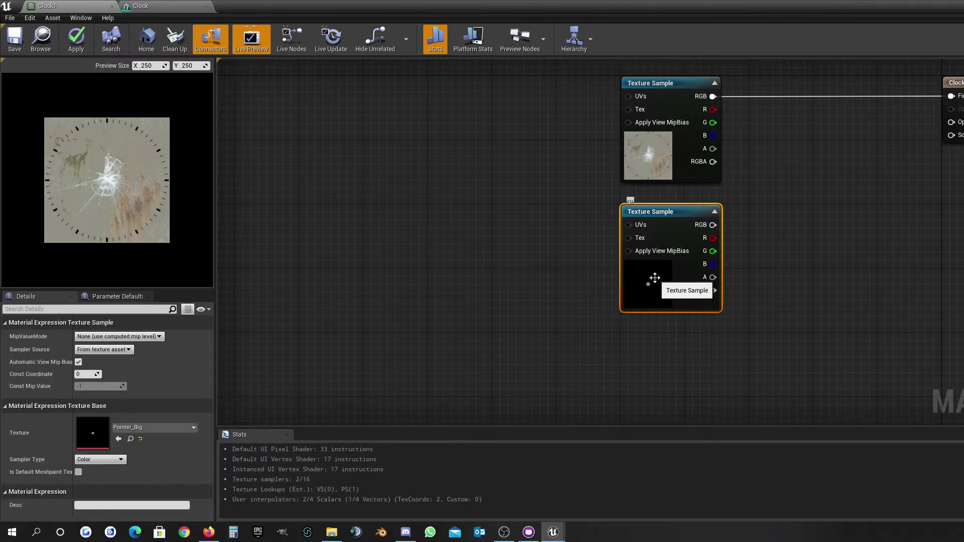
pyautogui.click(547, 285)
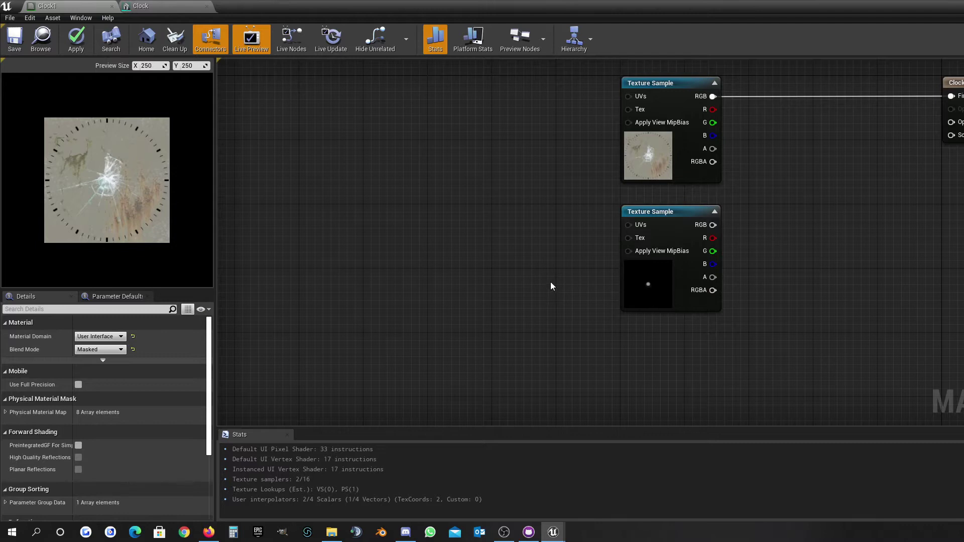
pyautogui.moveTo(532, 255); pyautogui.dragTo(624, 252, button='right')
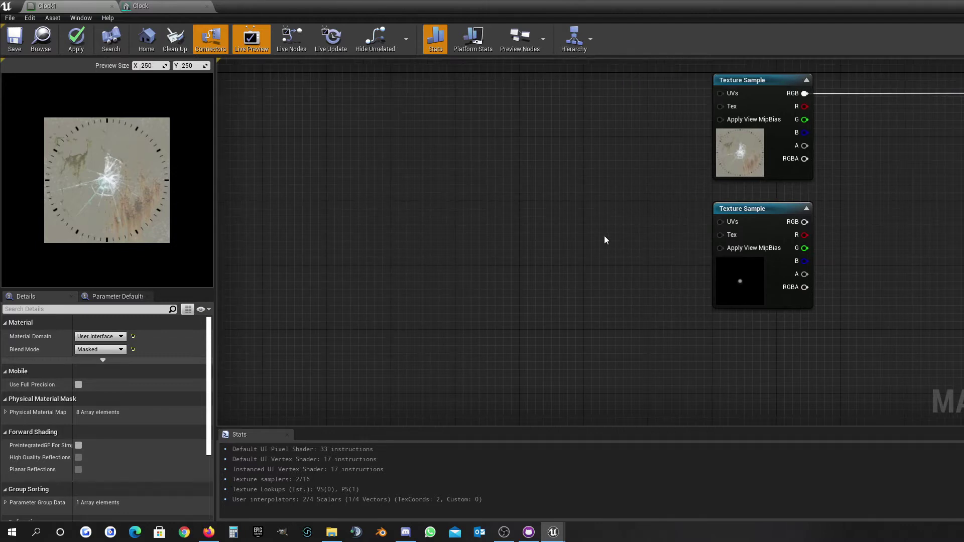
# - Add a Rotator node and connect its output to the Pointer_Big sample's UVs
pyautogui.rightClick(604, 236)
pyautogui.write('Rotat')
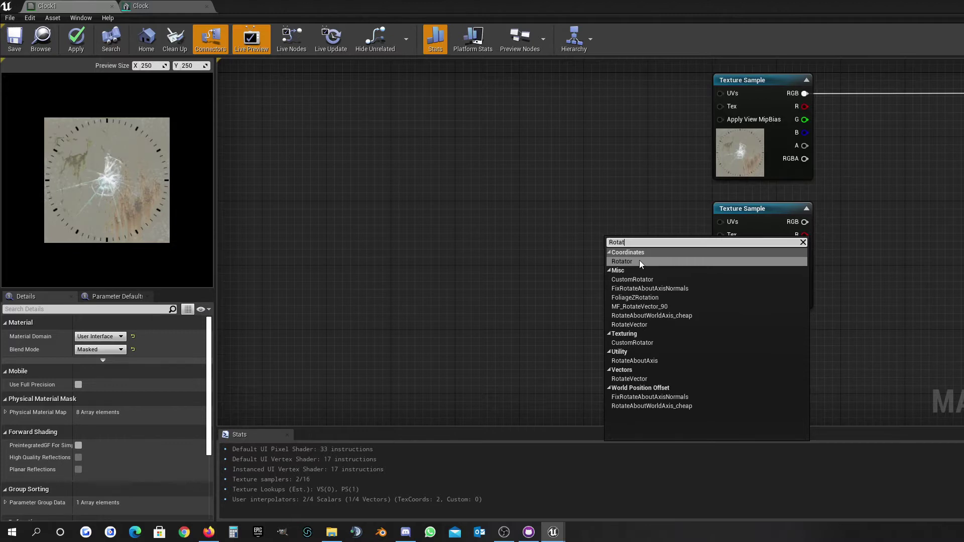
pyautogui.click(622, 261)
pyautogui.moveTo(643, 224); pyautogui.dragTo(723, 222)
pyautogui.moveTo(602, 226); pyautogui.dragTo(602, 210)
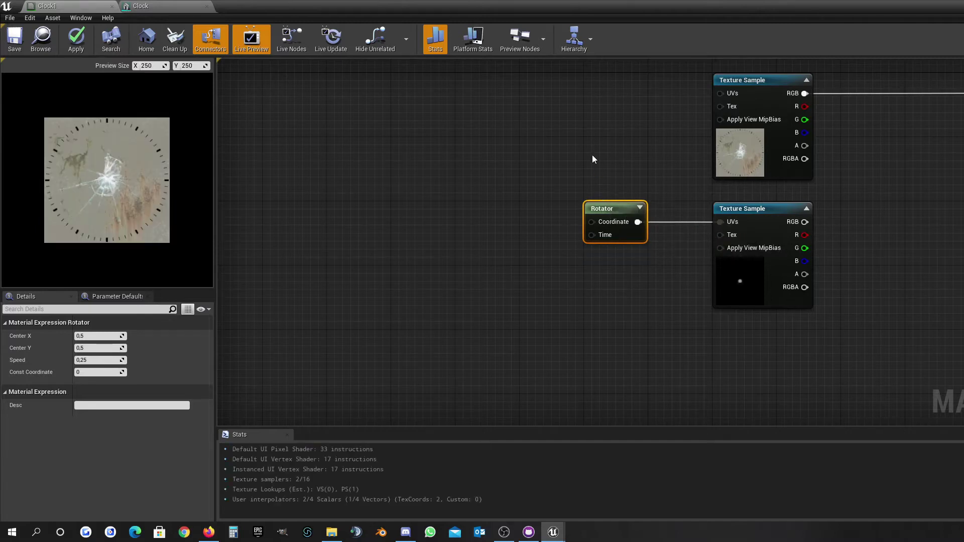
pyautogui.click(532, 226)
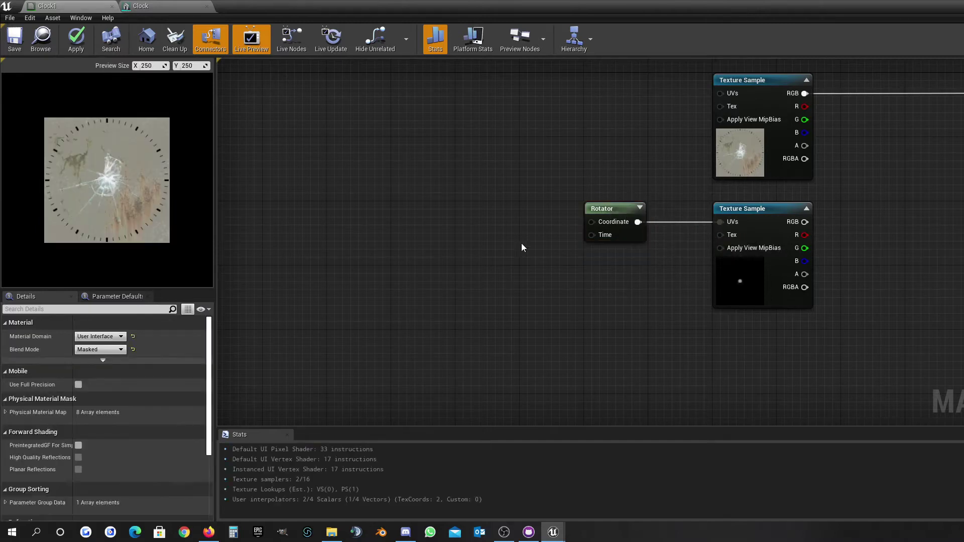
# - Check the Rotator's centre and 0.25 speed settings and inspect the Pointer_Big texture
pyautogui.click(621, 239)
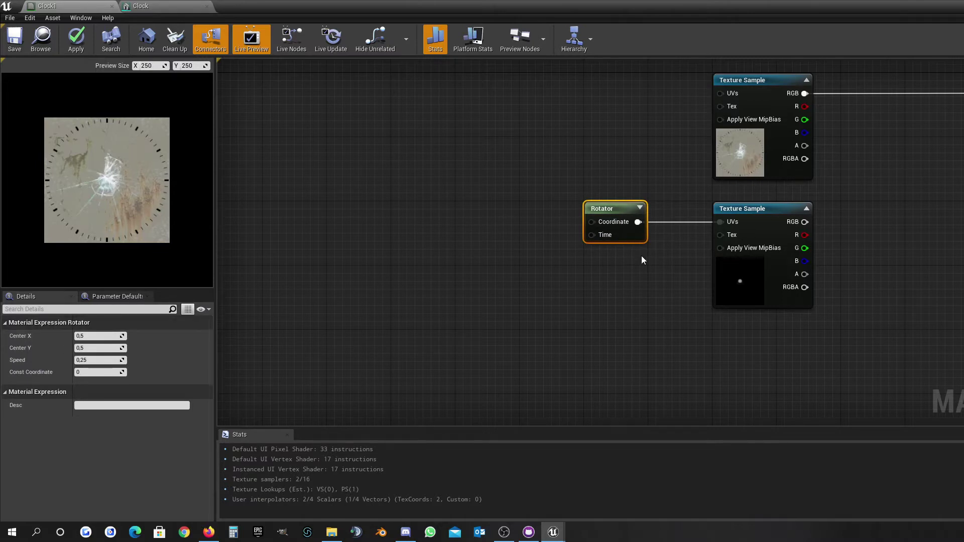
pyautogui.click(725, 280)
pyautogui.doubleClick(91, 436)
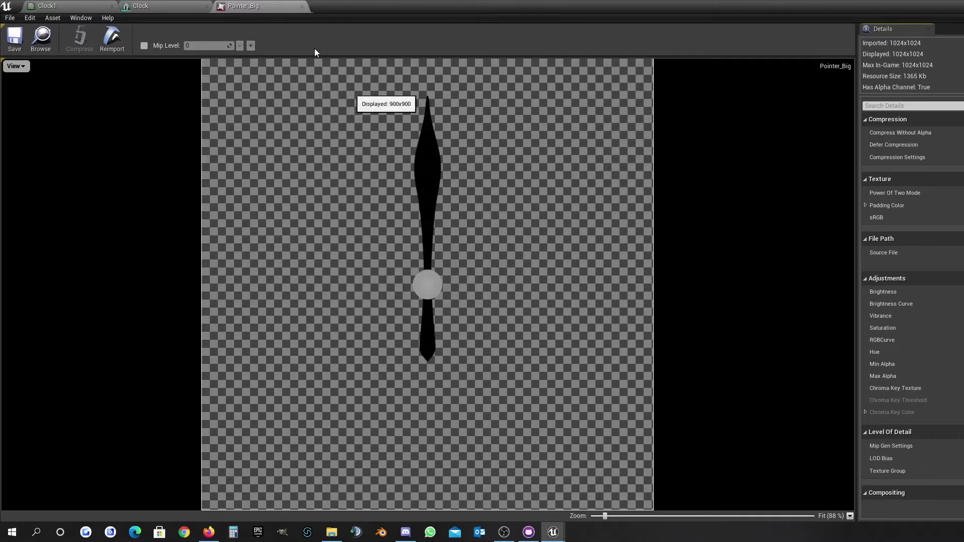
pyautogui.click(301, 7)
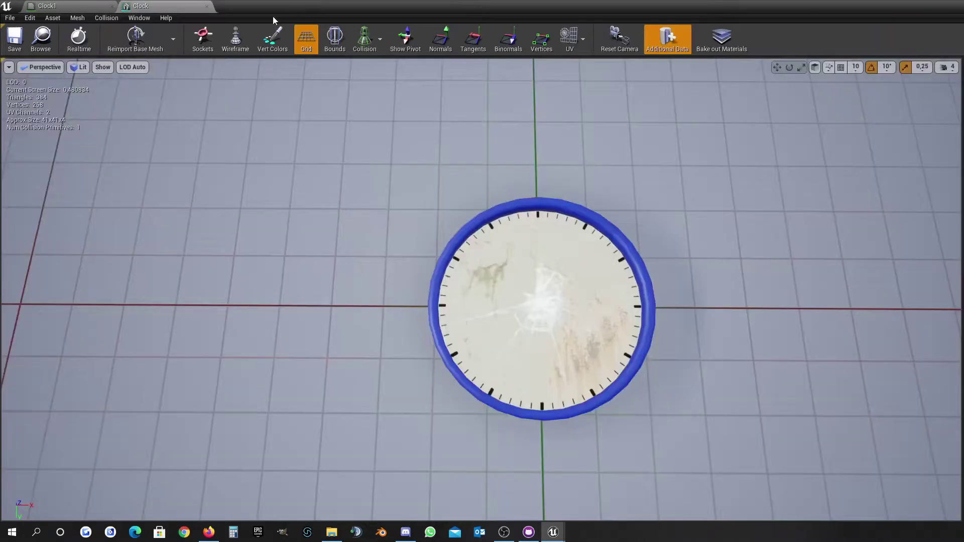
pyautogui.click(86, 6)
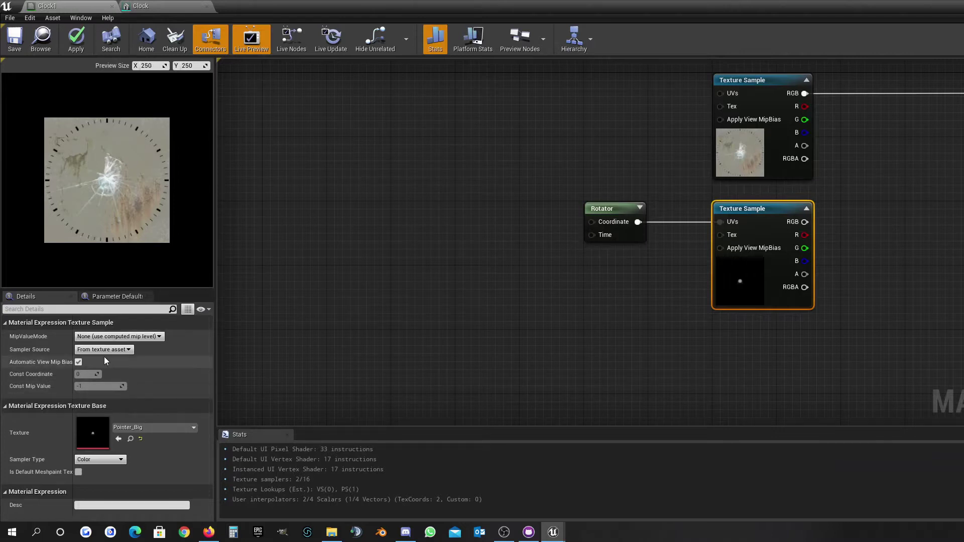
pyautogui.click(609, 209)
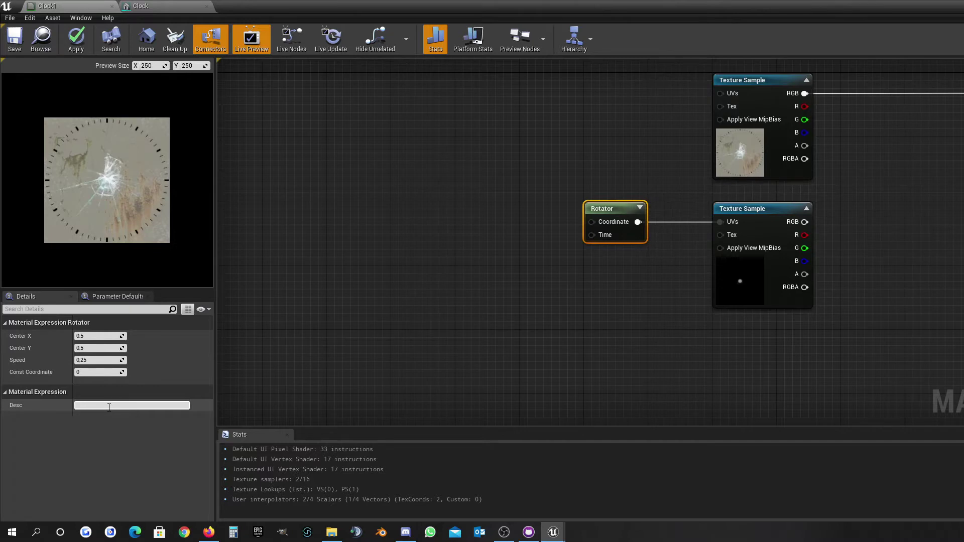
pyautogui.click(520, 263)
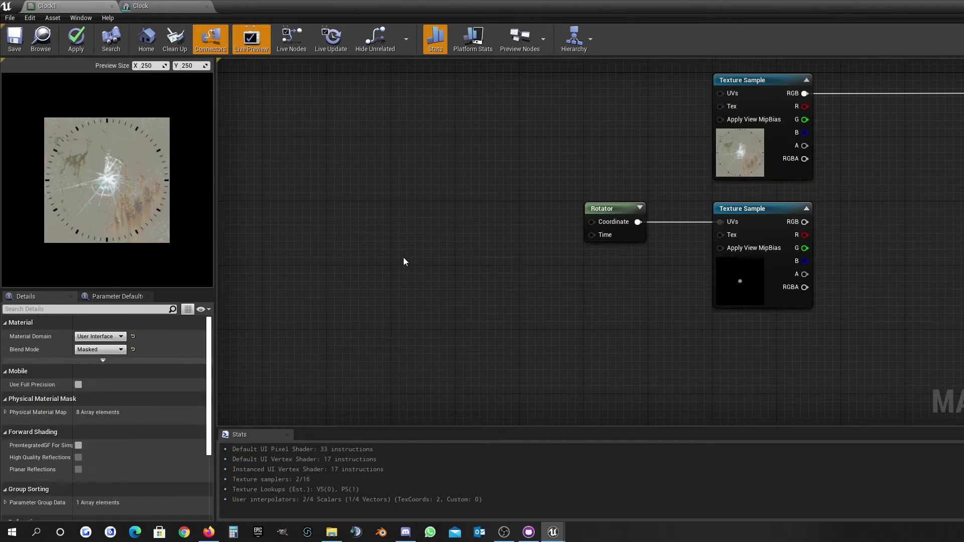
# - Move the Clock1 result node right and add a LinearInterpolate node between the textures and the result
pyautogui.moveTo(666, 260); pyautogui.dragTo(604, 266, button='right')
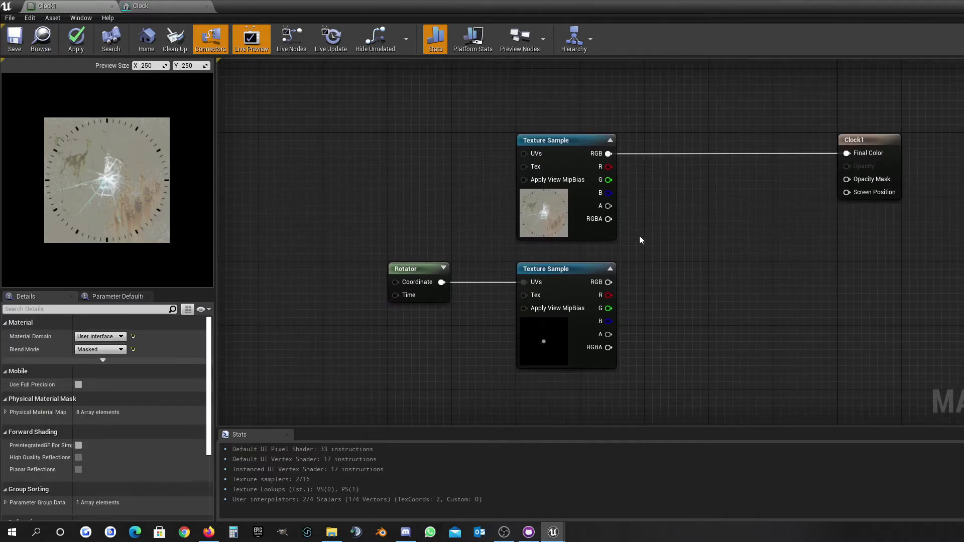
pyautogui.moveTo(703, 249); pyautogui.dragTo(547, 243, button='right')
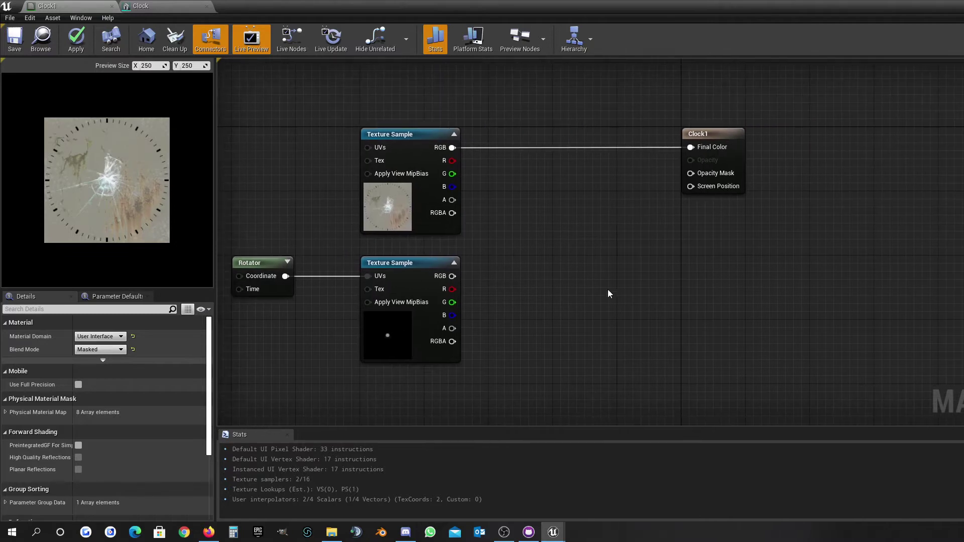
pyautogui.moveTo(724, 135); pyautogui.dragTo(843, 133)
pyautogui.click(624, 200)
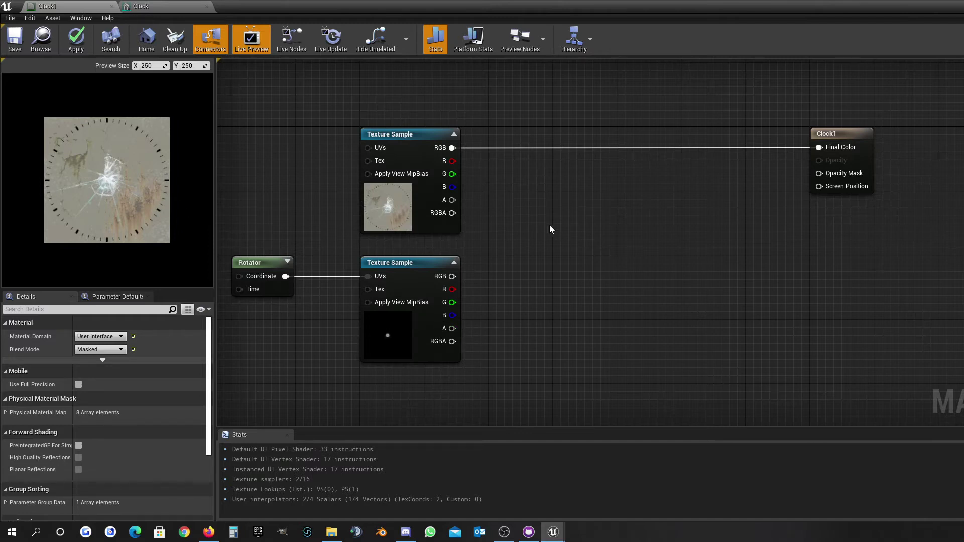
pyautogui.rightClick(562, 204)
pyautogui.write('Lerp')
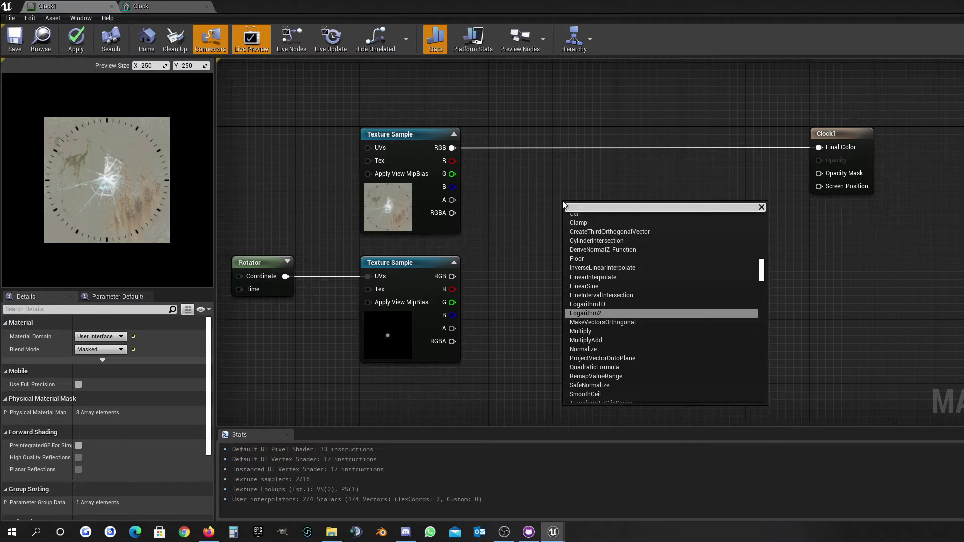
pyautogui.click(594, 254)
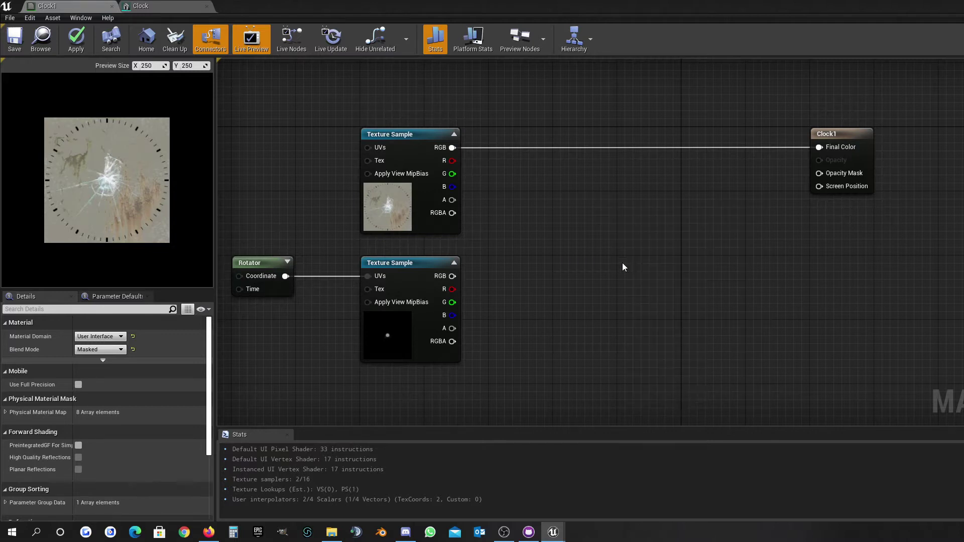
pyautogui.moveTo(590, 206); pyautogui.dragTo(627, 141)
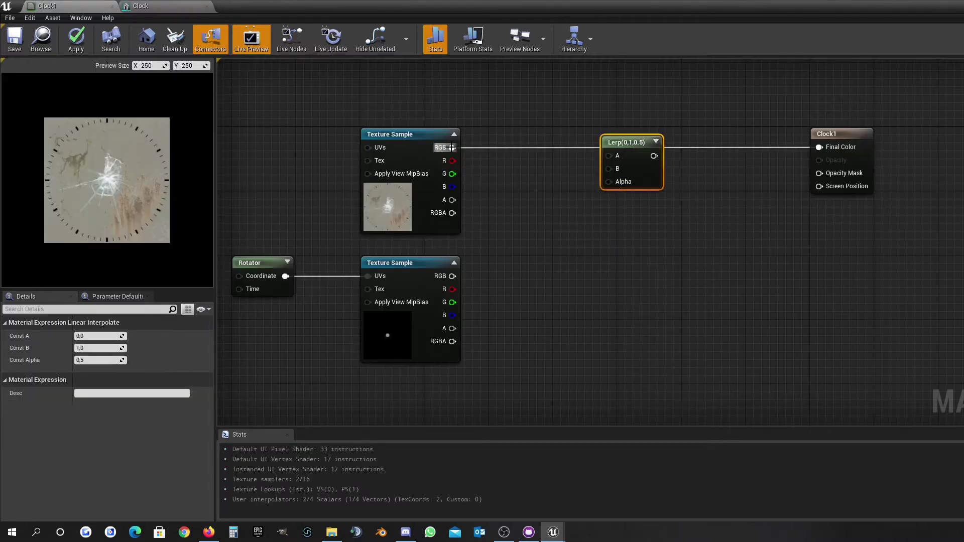
# - Wire background RGB to Lerp A, pointer RGB to B, and pointer alpha to Alpha, with Lerp feeding Final Color
pyautogui.moveTo(452, 148); pyautogui.dragTo(843, 149)
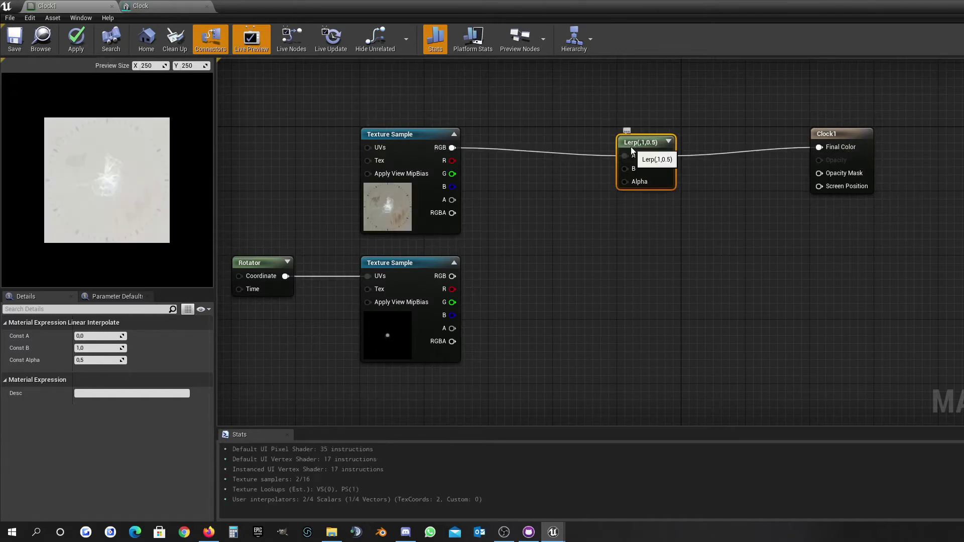
pyautogui.moveTo(648, 142); pyautogui.dragTo(647, 134)
pyautogui.click(632, 222)
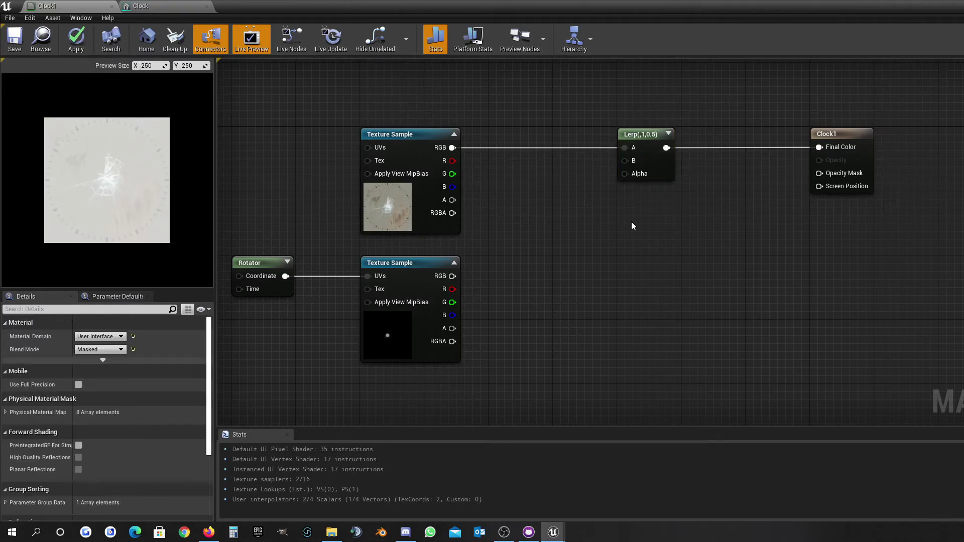
pyautogui.moveTo(451, 276); pyautogui.dragTo(628, 163)
pyautogui.moveTo(458, 328); pyautogui.dragTo(636, 176)
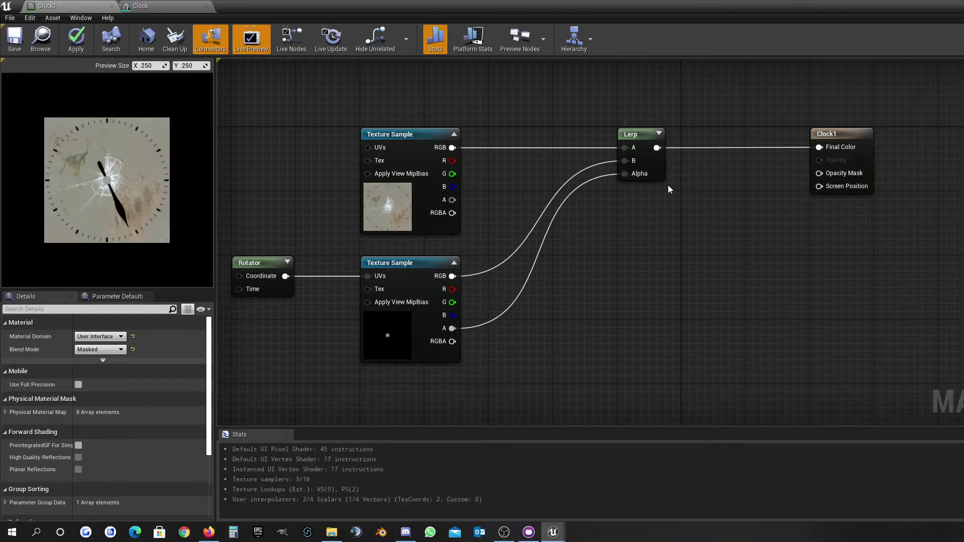
pyautogui.moveTo(604, 303); pyautogui.dragTo(725, 280, button='right')
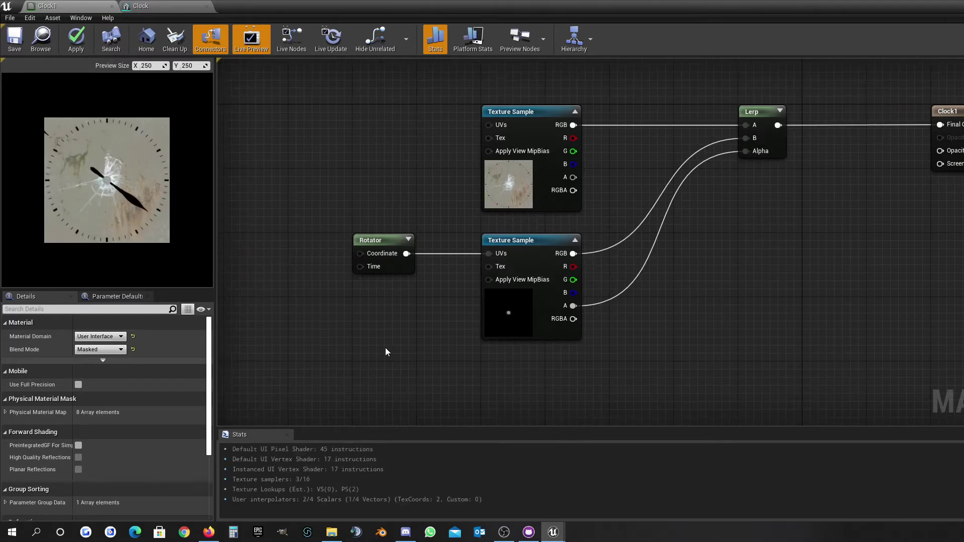
# - Change the Rotator speed from 0.25 to -0,25
pyautogui.click(373, 251)
pyautogui.click(89, 360)
pyautogui.write('-0,2')
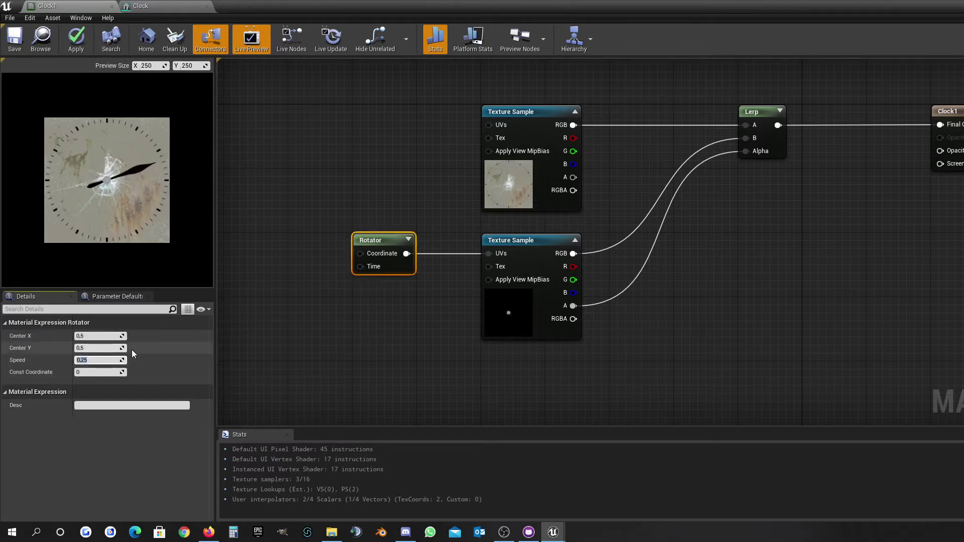
pyautogui.write('5')
pyautogui.press('Return')
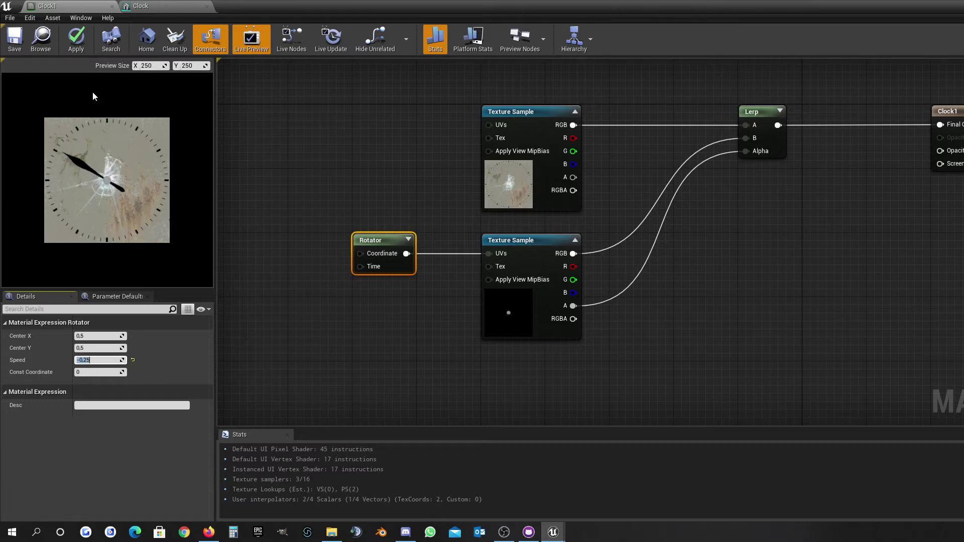
# - Apply and save Clock1, then confirm the hand sweeps clockwise on the Clock mesh preview
pyautogui.click(141, 5)
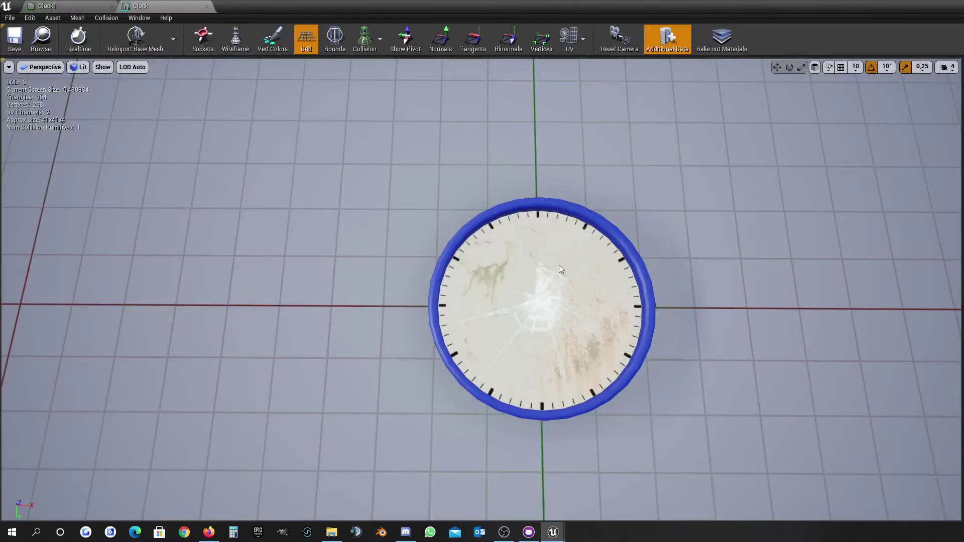
pyautogui.click(65, 6)
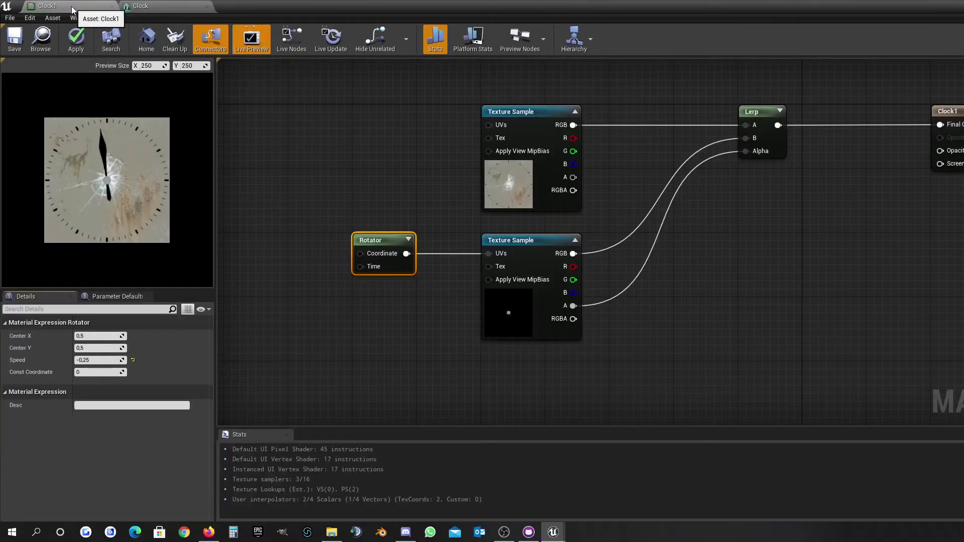
pyautogui.click(76, 39)
pyautogui.hotkey('ctrl', 's')
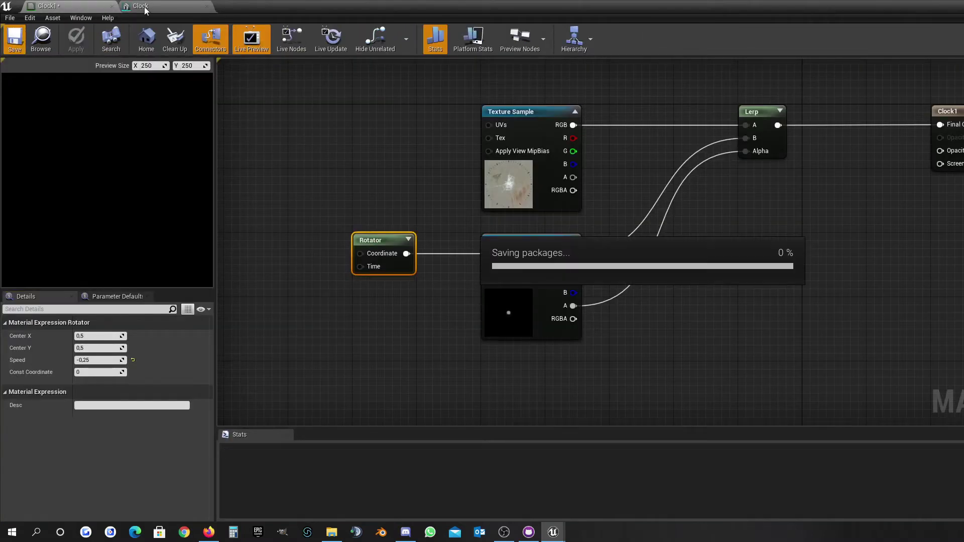
pyautogui.click(143, 6)
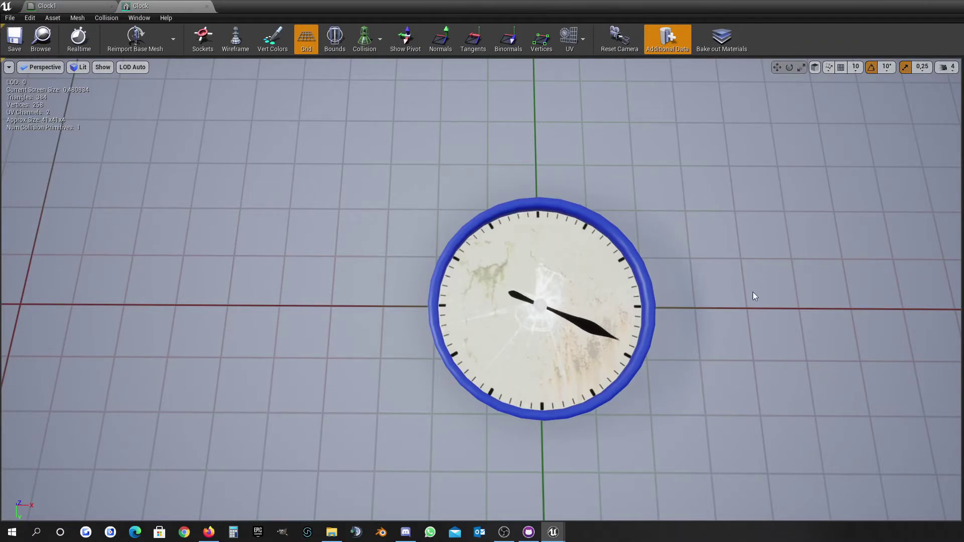
pyautogui.click(34, 9)
pyautogui.moveTo(785, 264); pyautogui.dragTo(667, 289, button='right')
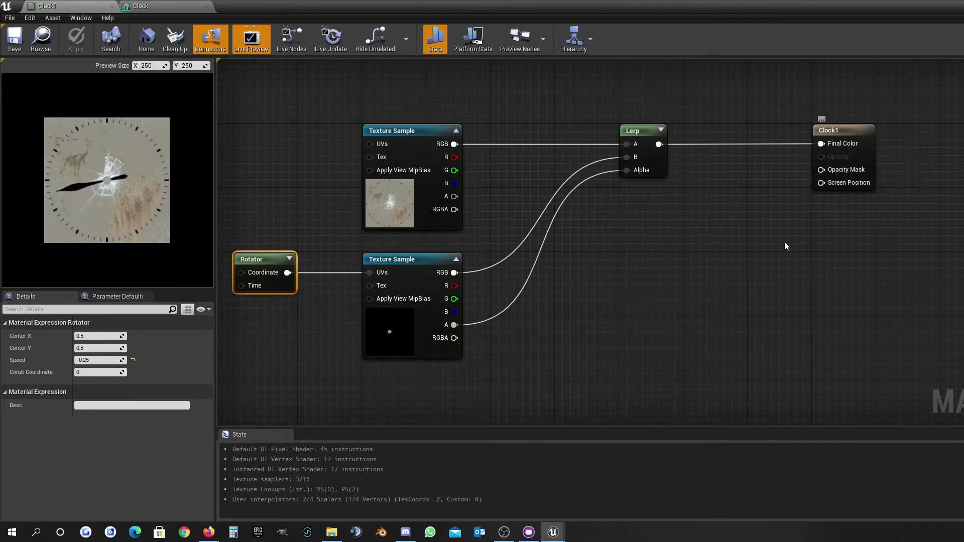
# - Duplicate the pointer Texture Sample, place the copy below the original, and choose Pointer_Small as its texture
pyautogui.moveTo(622, 299); pyautogui.dragTo(705, 230, button='right')
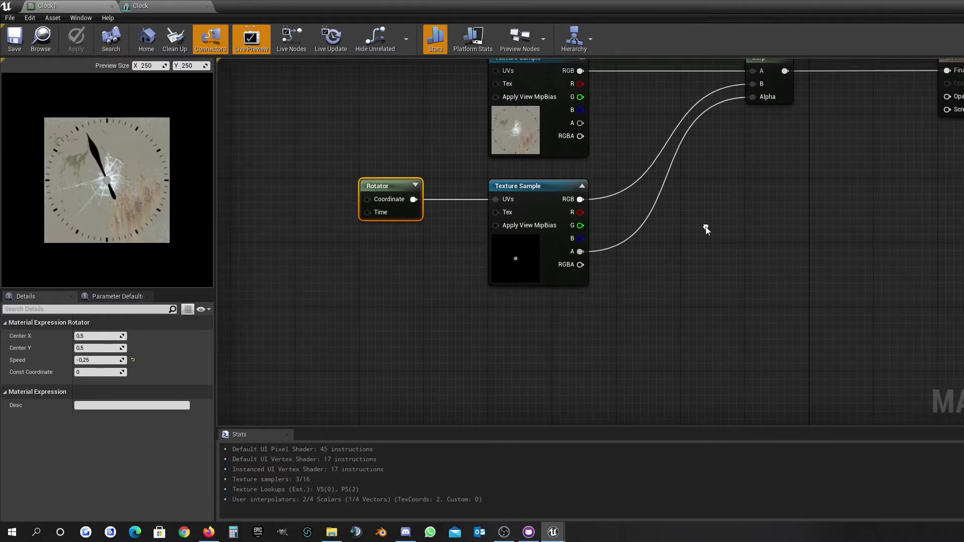
pyautogui.click(499, 189)
pyautogui.hotkey('ctrl', 'w')
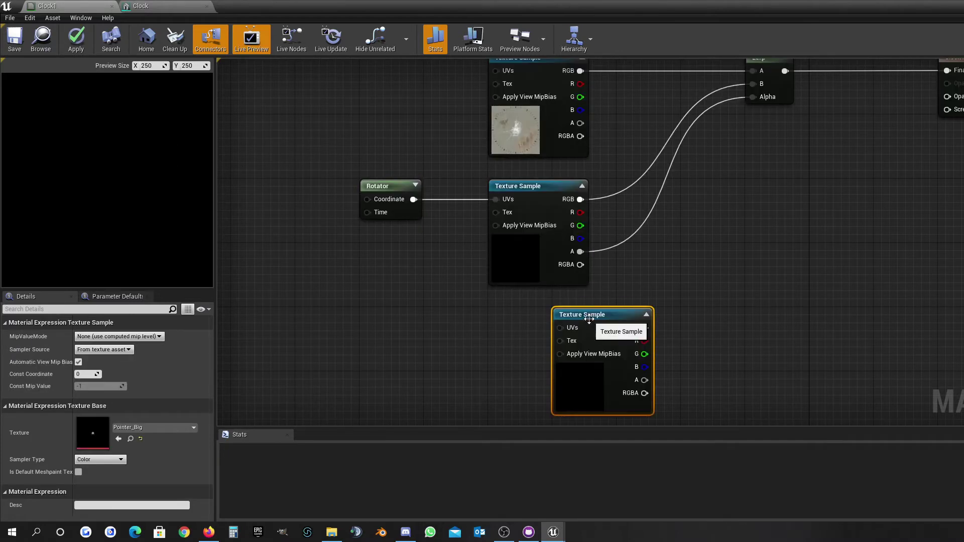
pyautogui.moveTo(589, 319); pyautogui.dragTo(523, 317)
pyautogui.moveTo(523, 317); pyautogui.dragTo(536, 247, button='right')
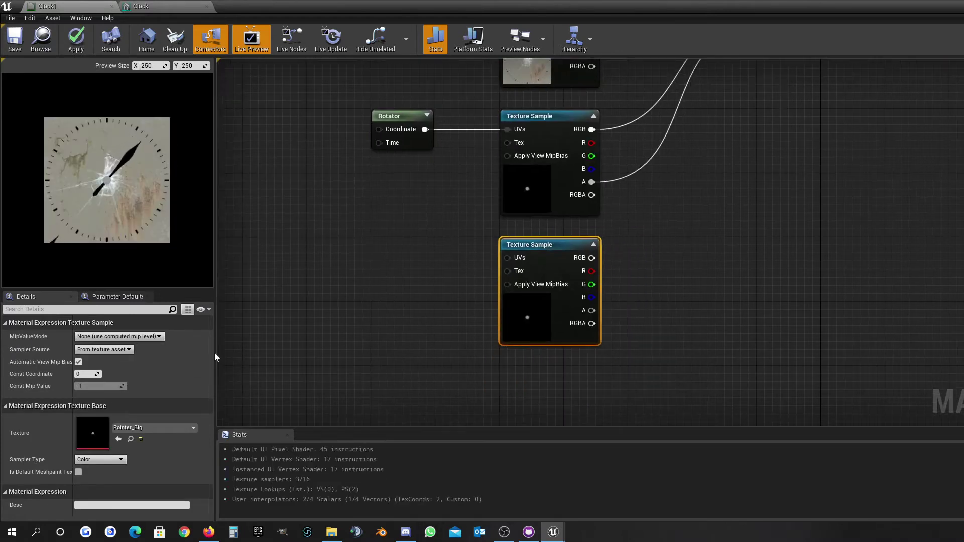
pyautogui.click(136, 425)
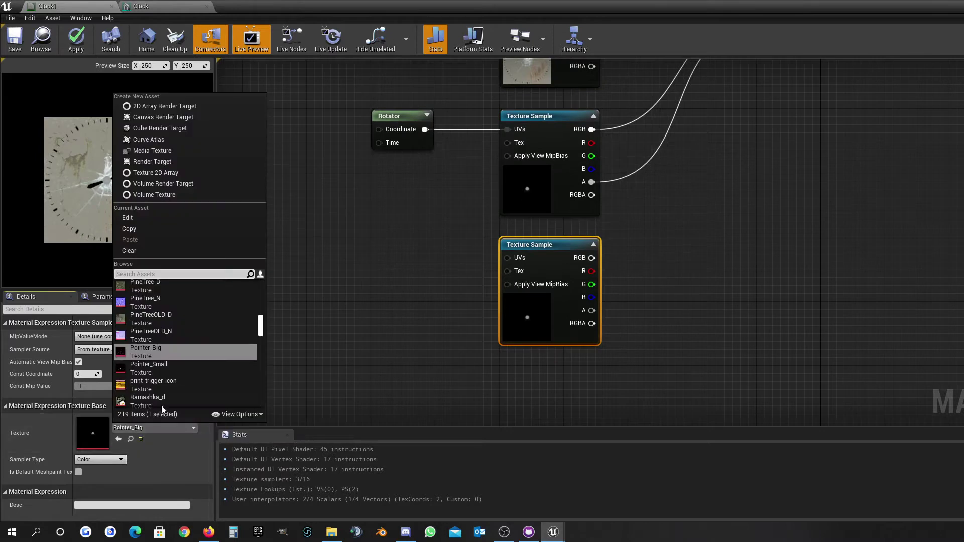
pyautogui.click(172, 369)
pyautogui.click(716, 170)
pyautogui.moveTo(716, 170); pyautogui.dragTo(719, 246, button='right')
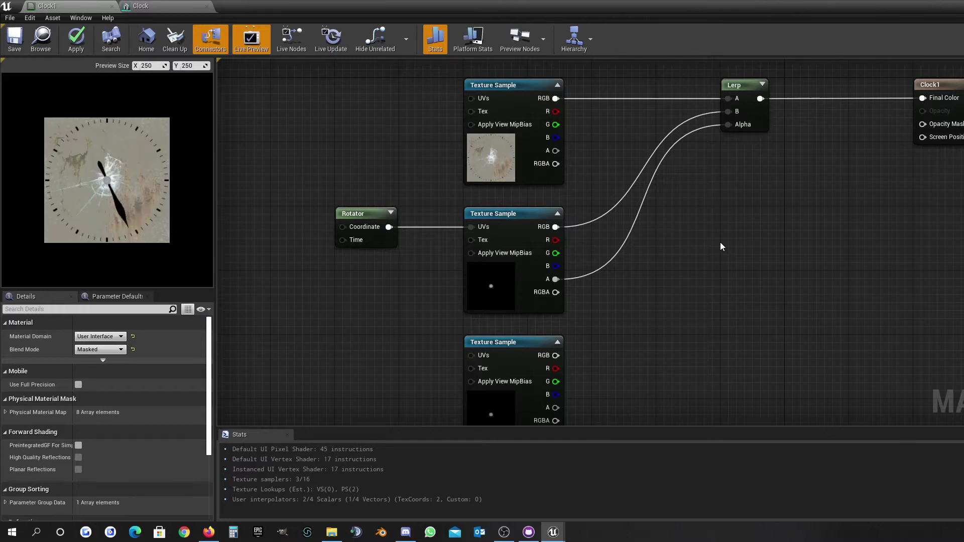
# - Paste a second Lerp node and connect the bottom Texture Sample's colour to its B input
pyautogui.click(744, 89)
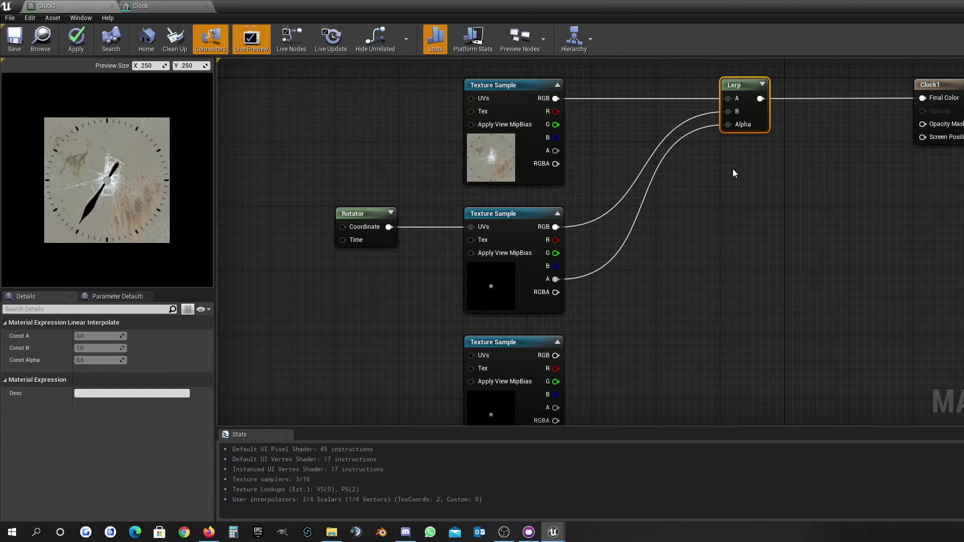
pyautogui.hotkey('ctrl', 'v')
pyautogui.moveTo(555, 226); pyautogui.dragTo(656, 242)
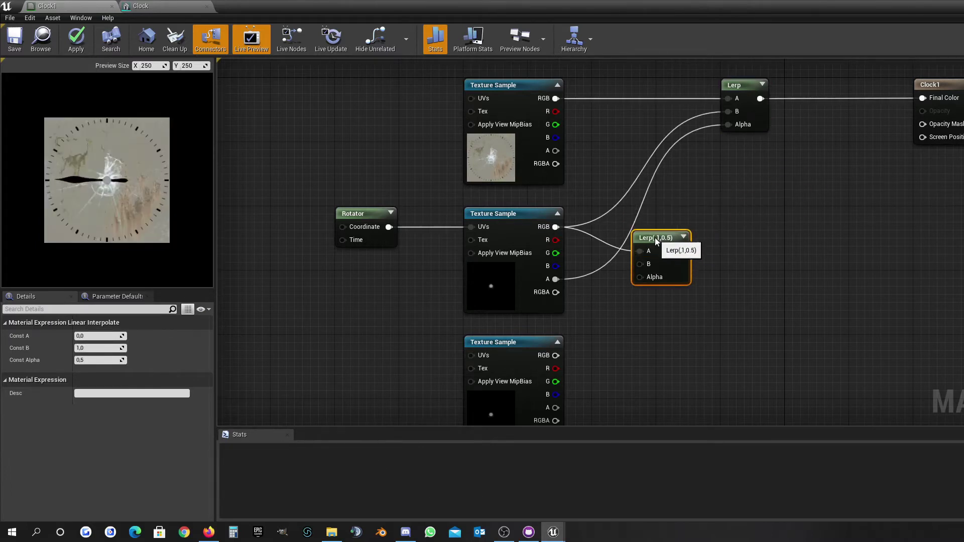
pyautogui.moveTo(555, 356); pyautogui.dragTo(641, 263)
pyautogui.click(685, 301)
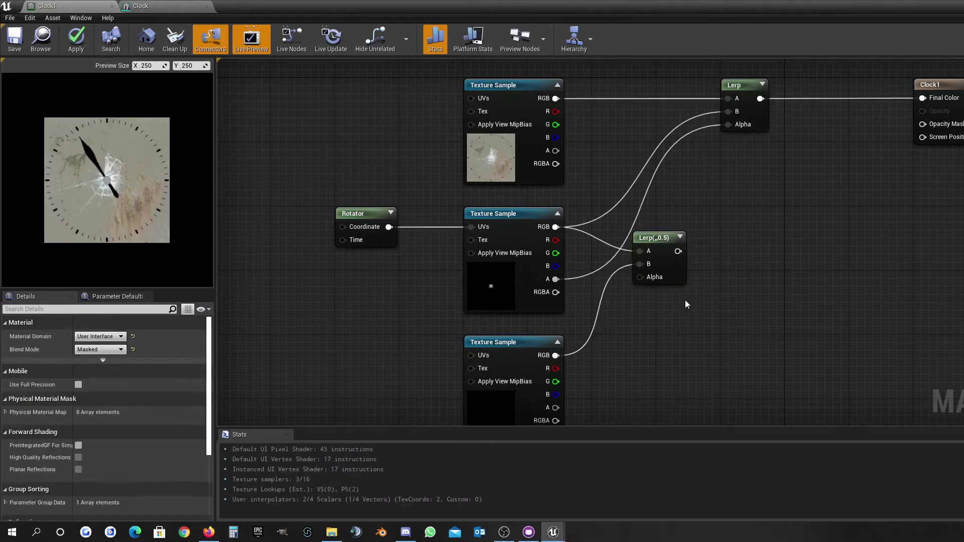
# - Feed the small Lerp into the main Lerp's B with the bottom sample's alpha as Alpha, then apply
pyautogui.moveTo(744, 88); pyautogui.dragTo(809, 88)
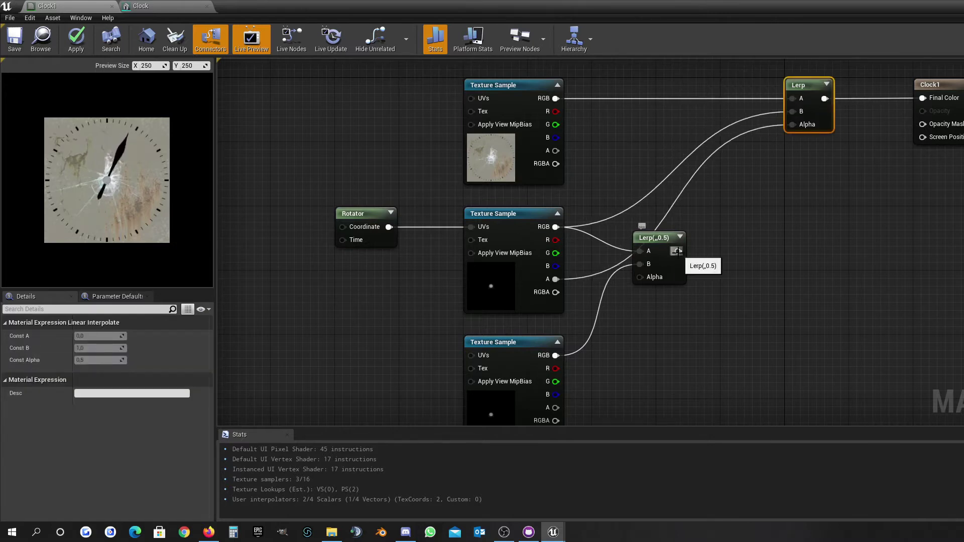
pyautogui.moveTo(677, 251); pyautogui.dragTo(792, 111)
pyautogui.moveTo(658, 237); pyautogui.dragTo(704, 221)
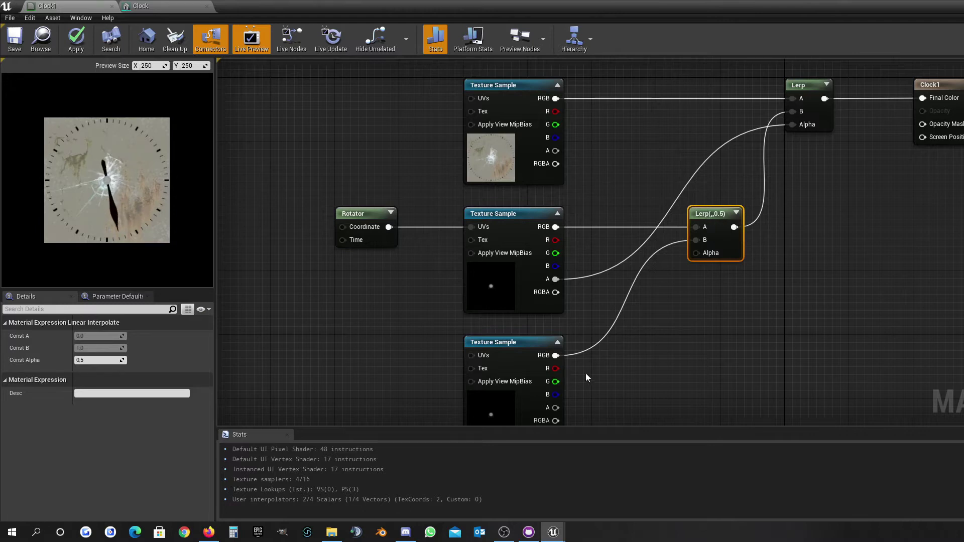
pyautogui.moveTo(613, 368); pyautogui.dragTo(609, 354, button='right')
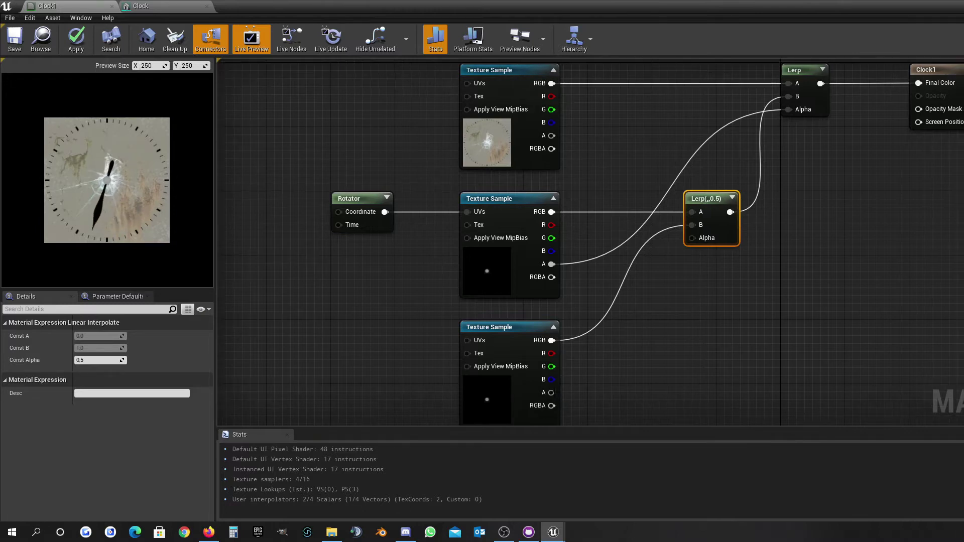
pyautogui.moveTo(551, 392); pyautogui.dragTo(703, 239)
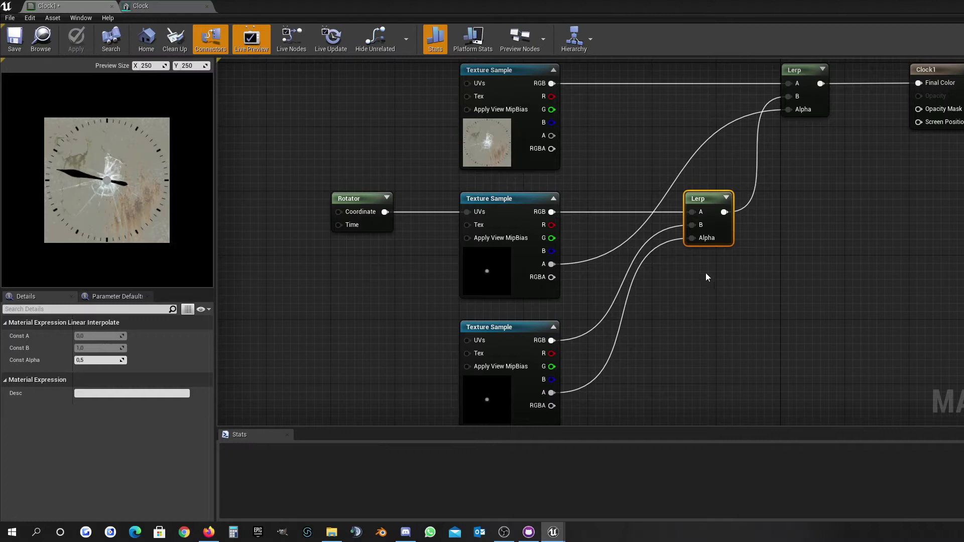
pyautogui.moveTo(723, 211); pyautogui.dragTo(921, 84)
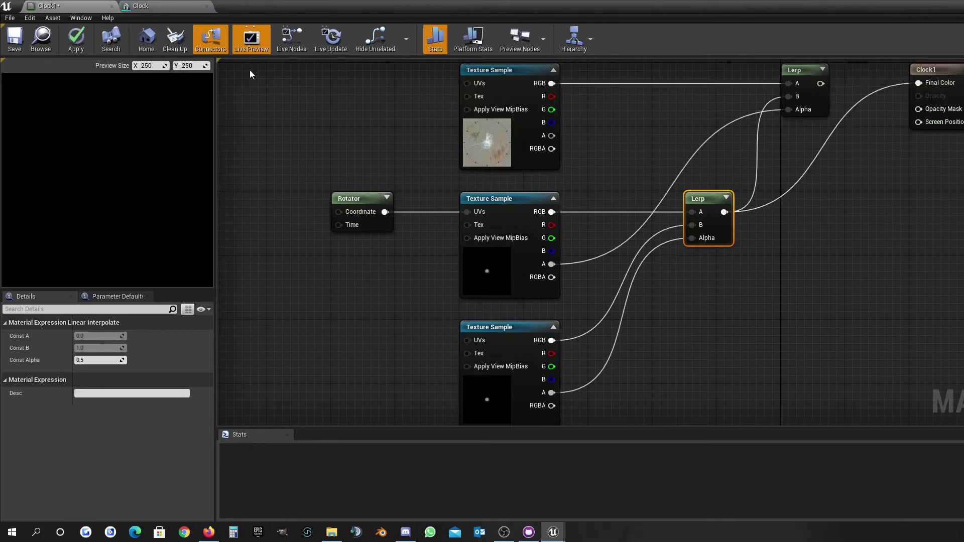
pyautogui.click(77, 47)
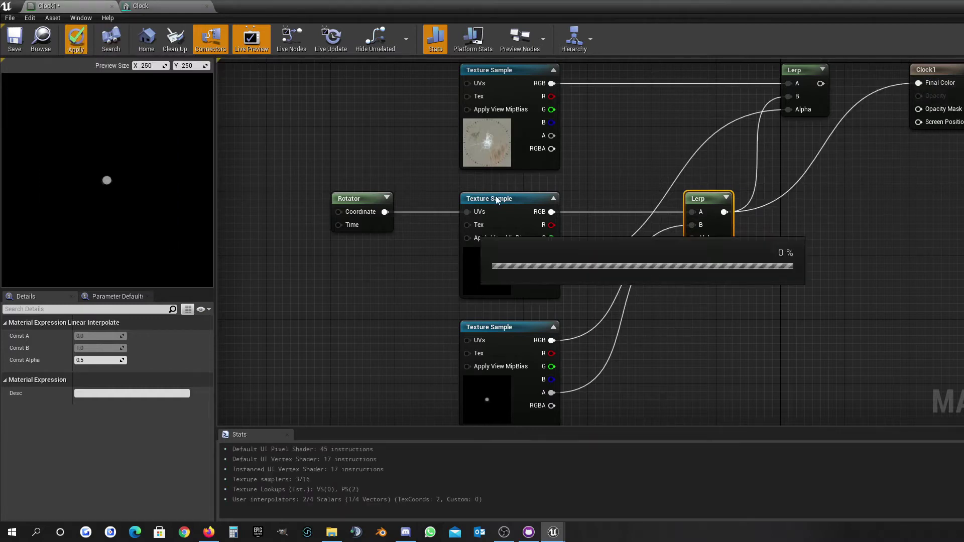
pyautogui.moveTo(818, 84); pyautogui.dragTo(918, 83)
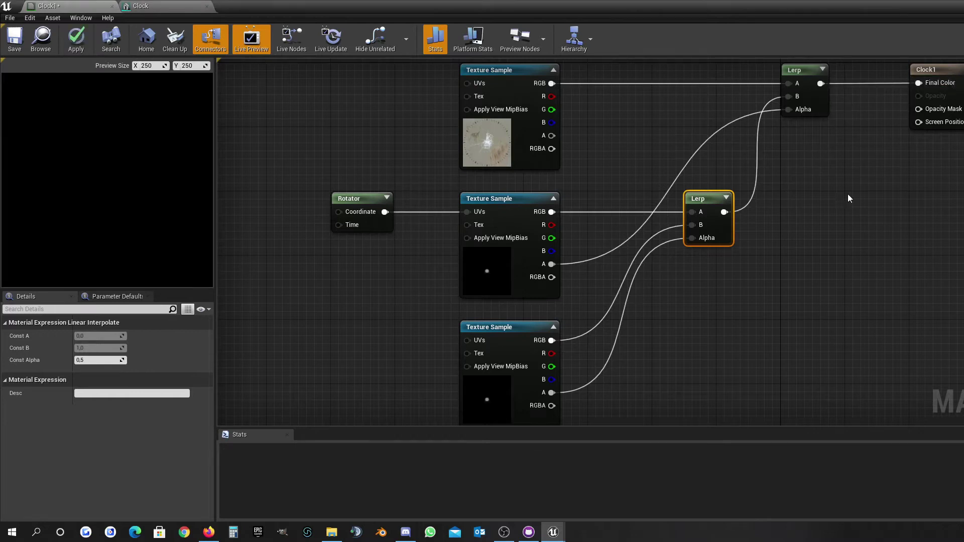
# - Disconnect the main Lerp's Alpha and add a new Lerp below the existing one
pyautogui.click(759, 267)
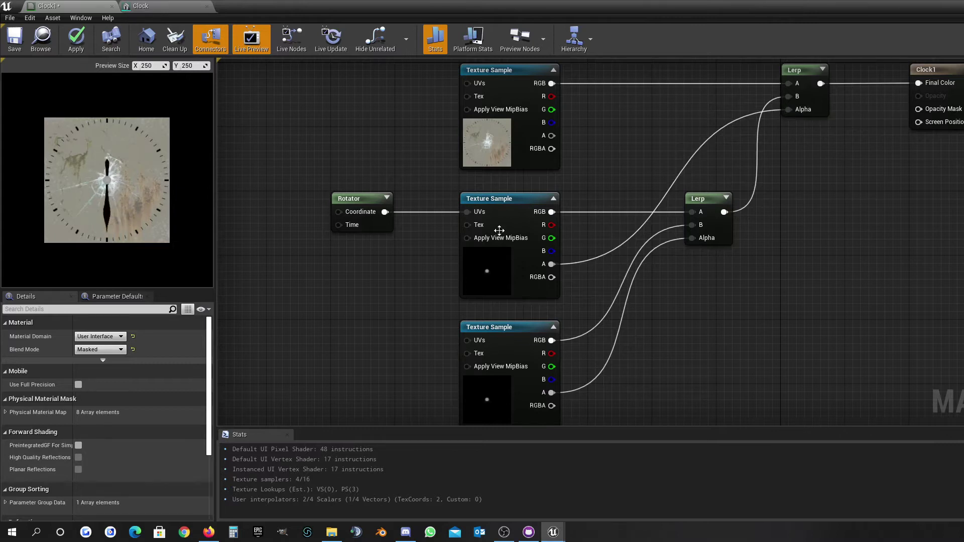
pyautogui.keyDown('alt'); pyautogui.click(789, 109); pyautogui.keyUp('alt')
pyautogui.moveTo(702, 209); pyautogui.dragTo(668, 210)
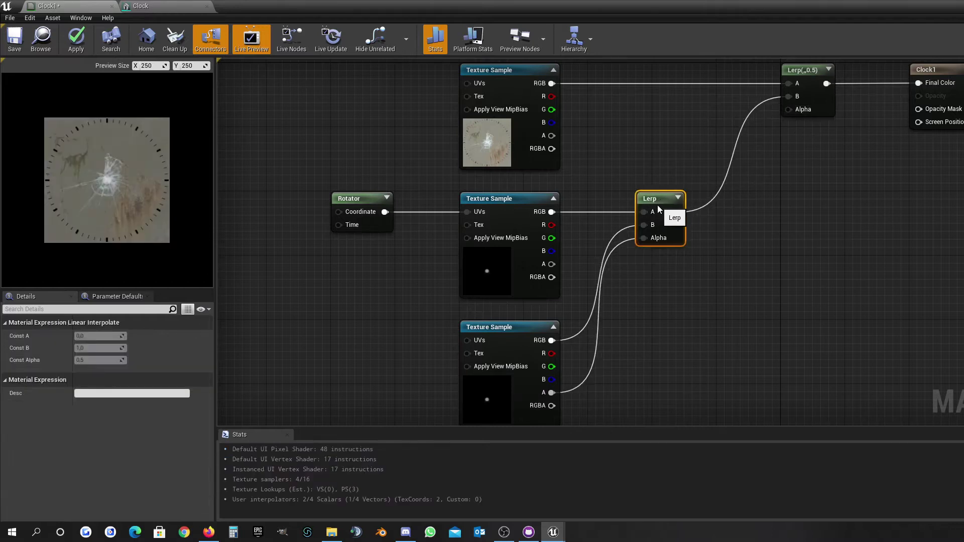
pyautogui.click(736, 246)
pyautogui.moveTo(738, 244); pyautogui.dragTo(651, 283)
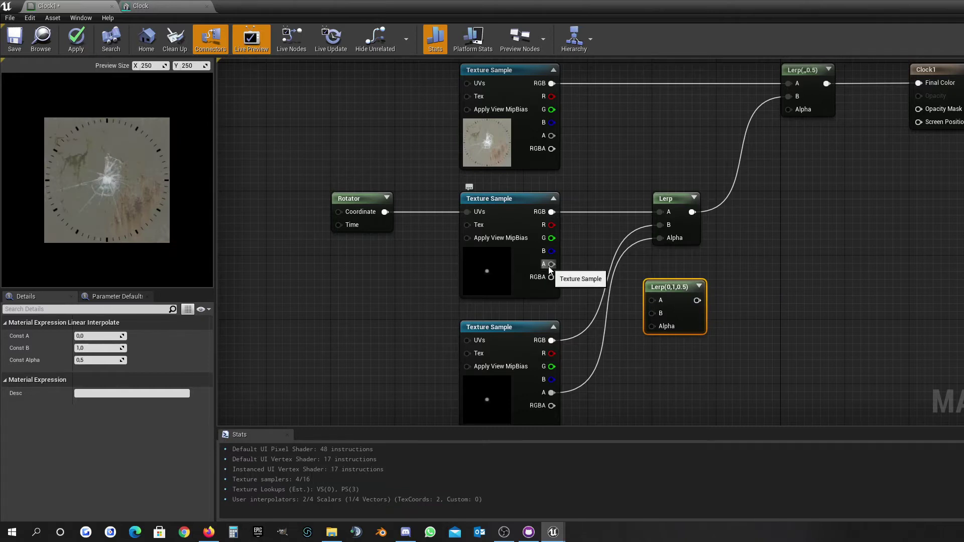
# - Wire both hands' alpha pins into the new Lerp and feed its output to the main Lerp's Alpha
pyautogui.moveTo(552, 264); pyautogui.dragTo(652, 300)
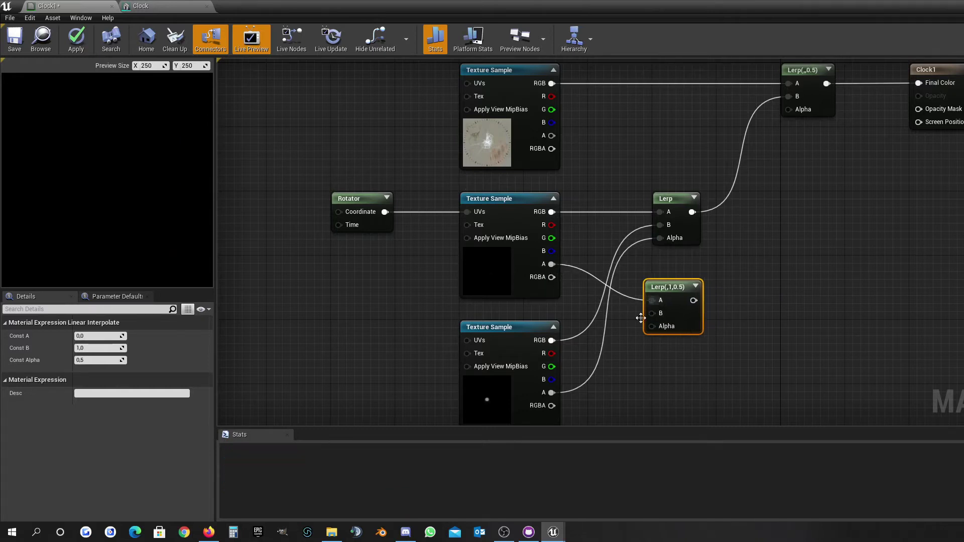
pyautogui.moveTo(551, 392); pyautogui.dragTo(656, 315)
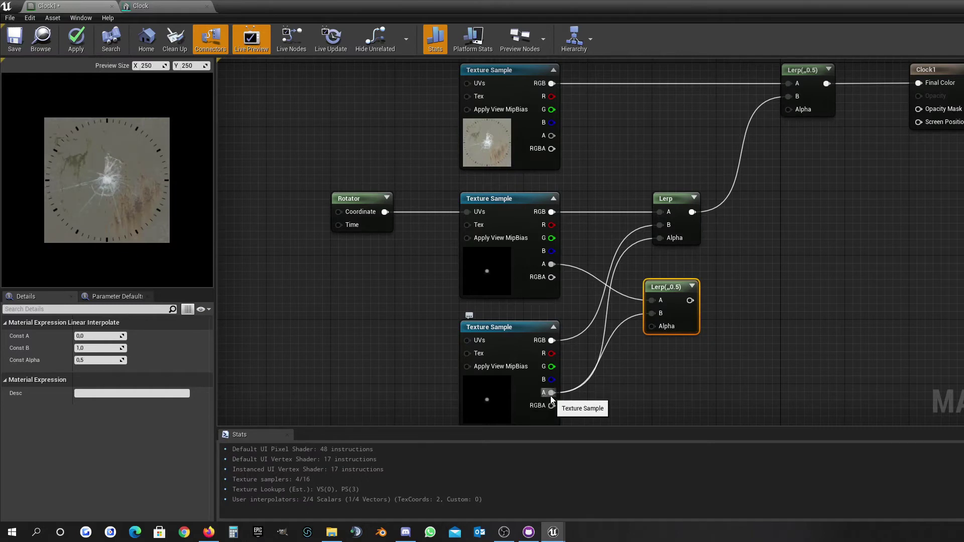
pyautogui.moveTo(551, 392); pyautogui.dragTo(657, 329)
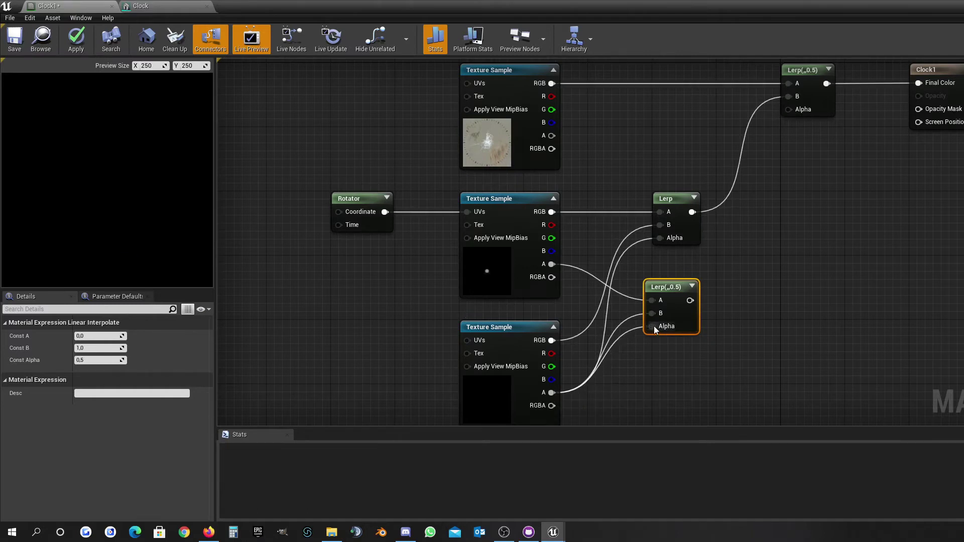
pyautogui.moveTo(683, 300); pyautogui.dragTo(799, 113)
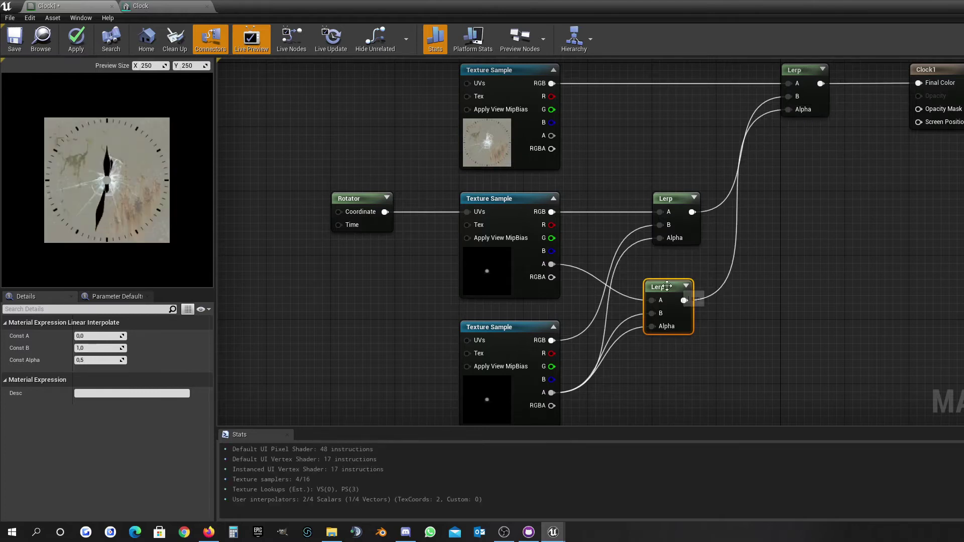
pyautogui.moveTo(663, 289); pyautogui.dragTo(670, 273)
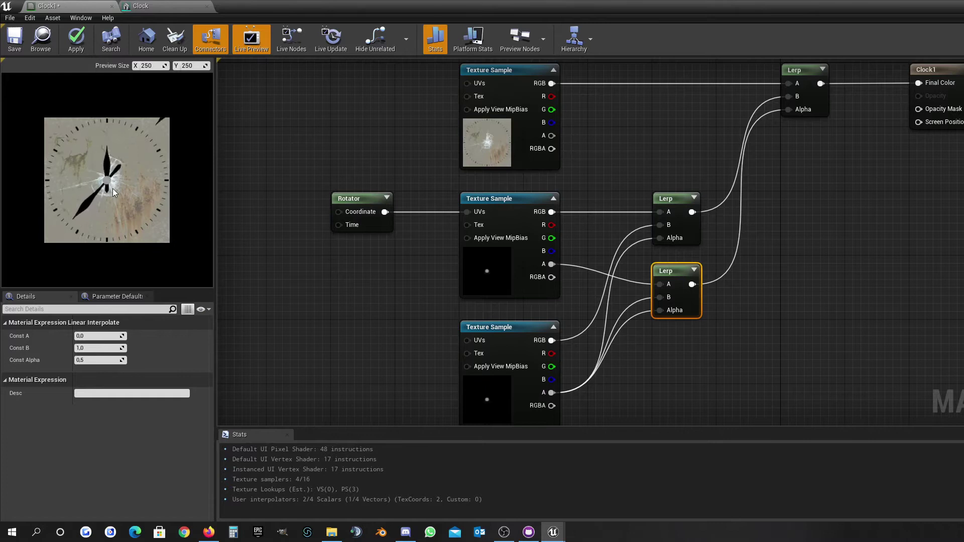
pyautogui.moveTo(377, 294); pyautogui.dragTo(492, 256, button='right')
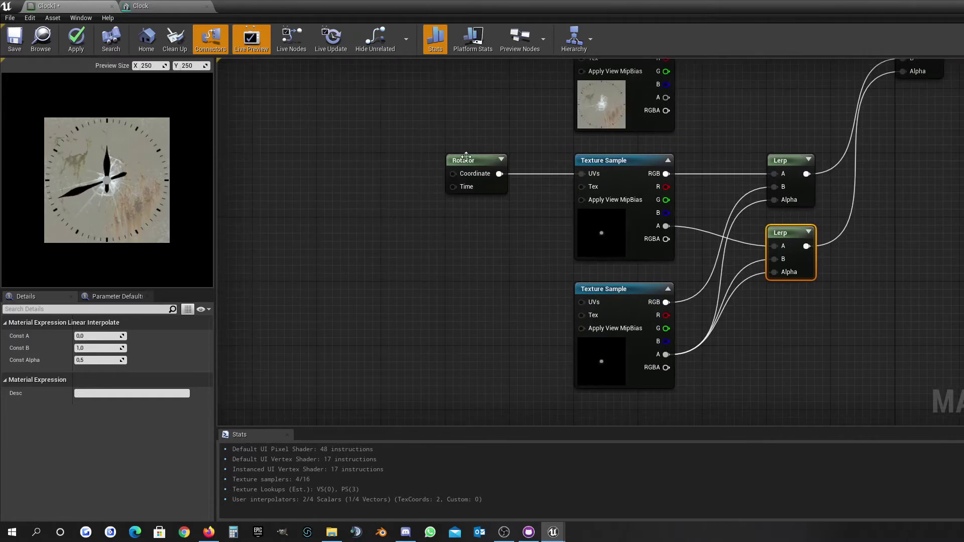
# - Duplicate the Rotator with Ctrl+W and place the copy beside the bottom texture sample
pyautogui.click(472, 163)
pyautogui.hotkey('ctrl', 'w')
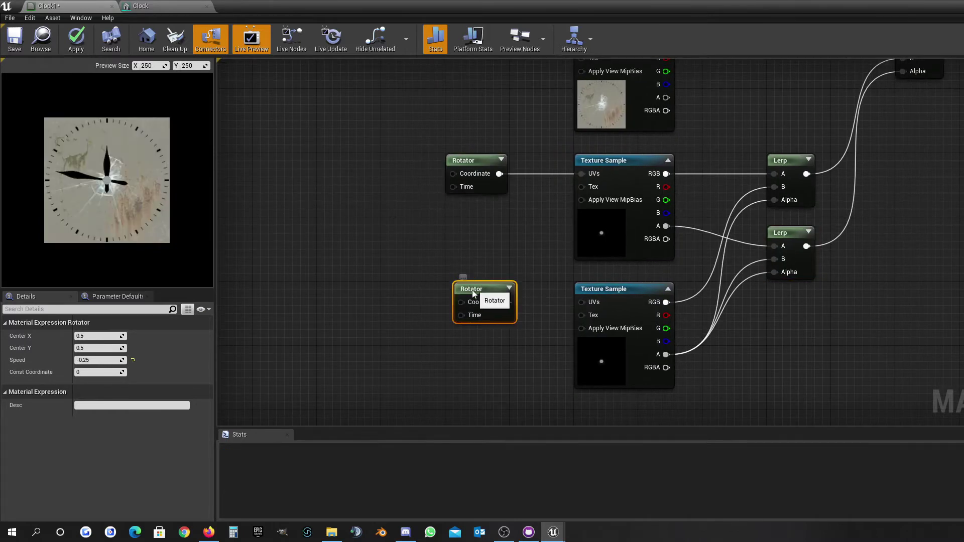
pyautogui.moveTo(474, 308); pyautogui.dragTo(582, 302)
# - Set the upper Rotator's Speed to -1 and the lower Rotator's Speed to -0,06
pyautogui.click(469, 160)
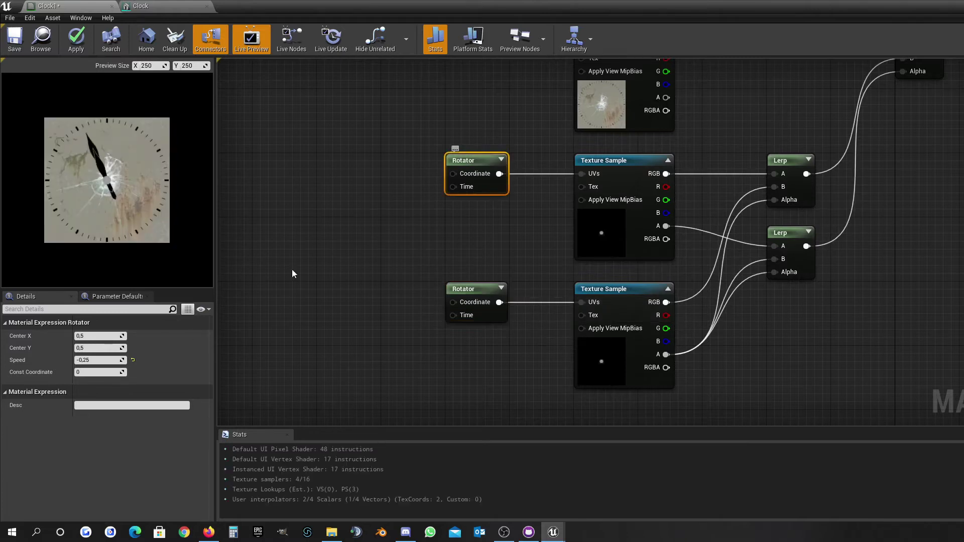
pyautogui.click(99, 360)
pyautogui.write('-1')
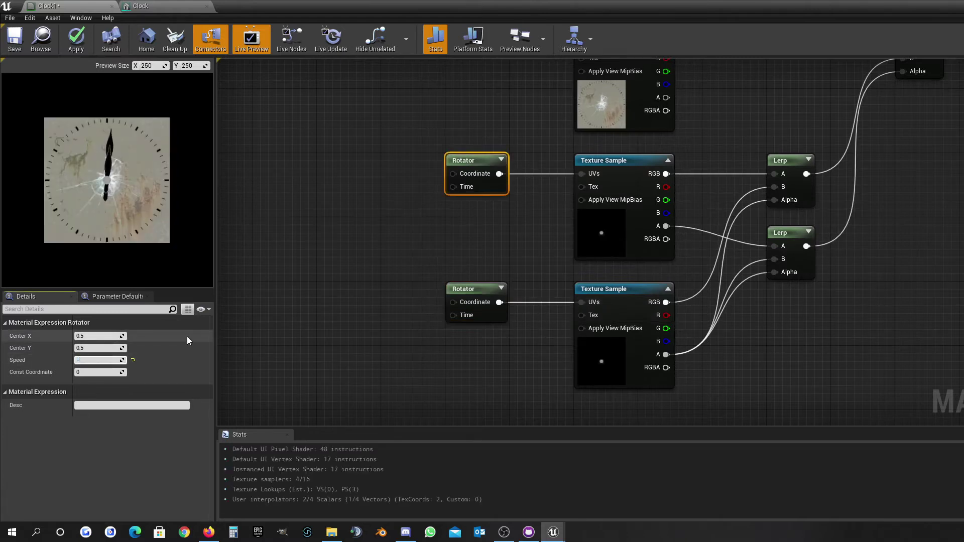
pyautogui.press('Return')
pyautogui.click(476, 294)
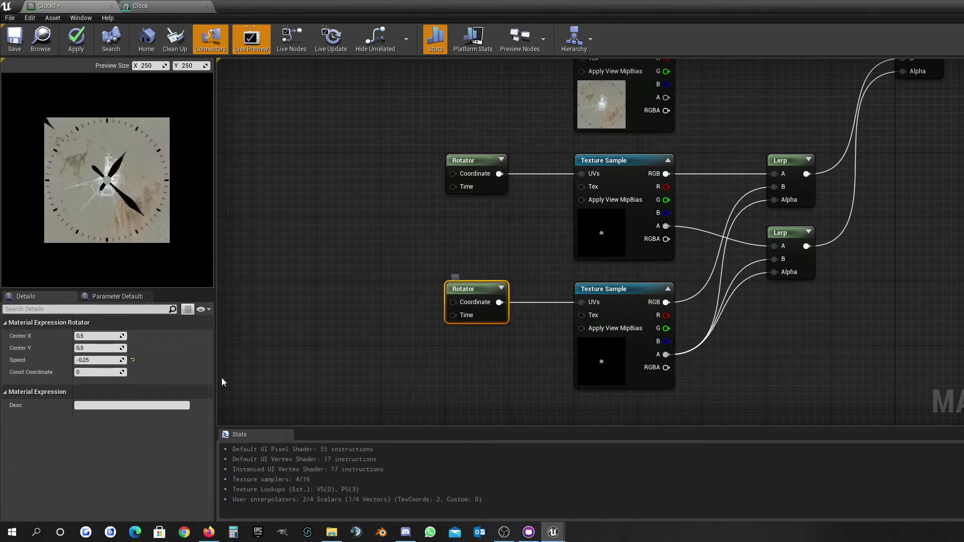
pyautogui.click(96, 359)
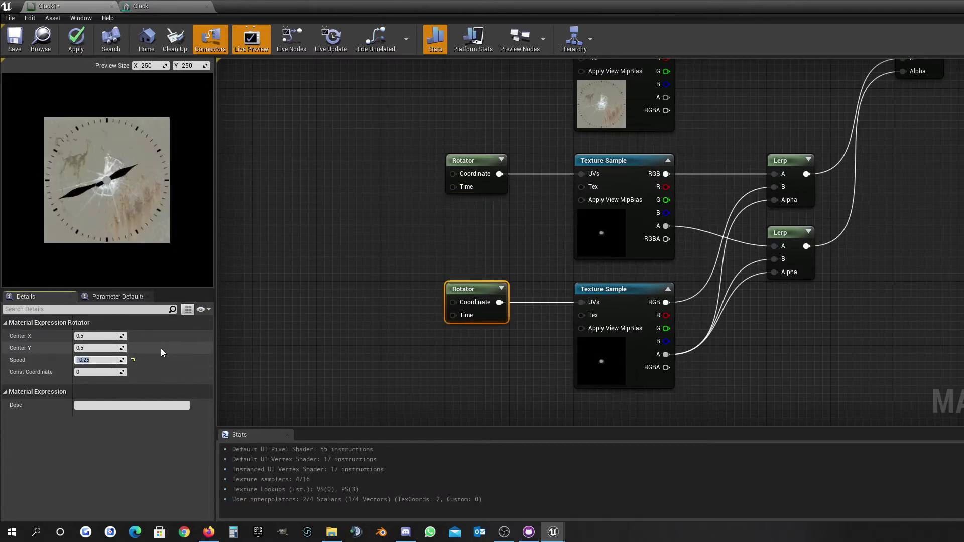
pyautogui.write('-0,06')
pyautogui.press('Return')
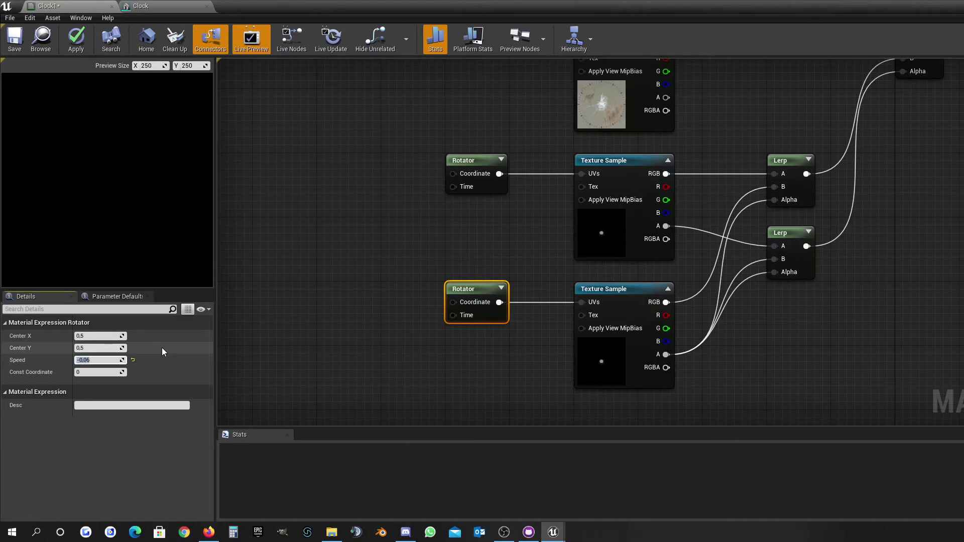
pyautogui.click(525, 380)
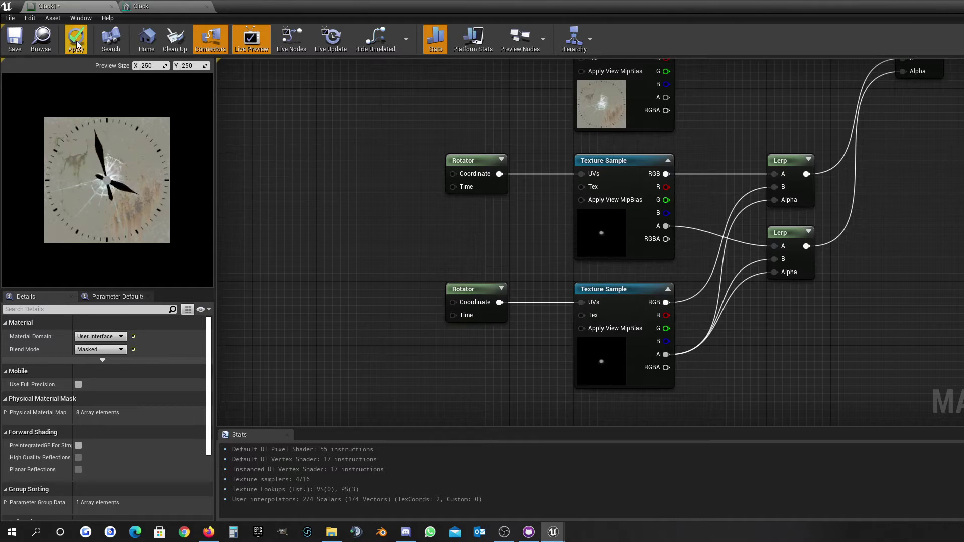
# - Save the Clock1 material, then select the lower Rotator to verify its speed
pyautogui.click(15, 44)
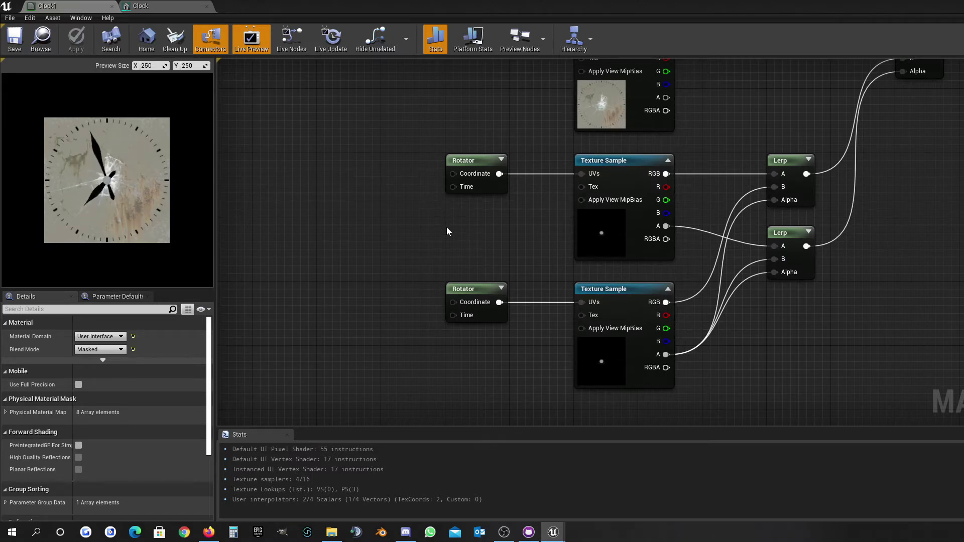
pyautogui.moveTo(420, 230); pyautogui.dragTo(518, 246, button='right')
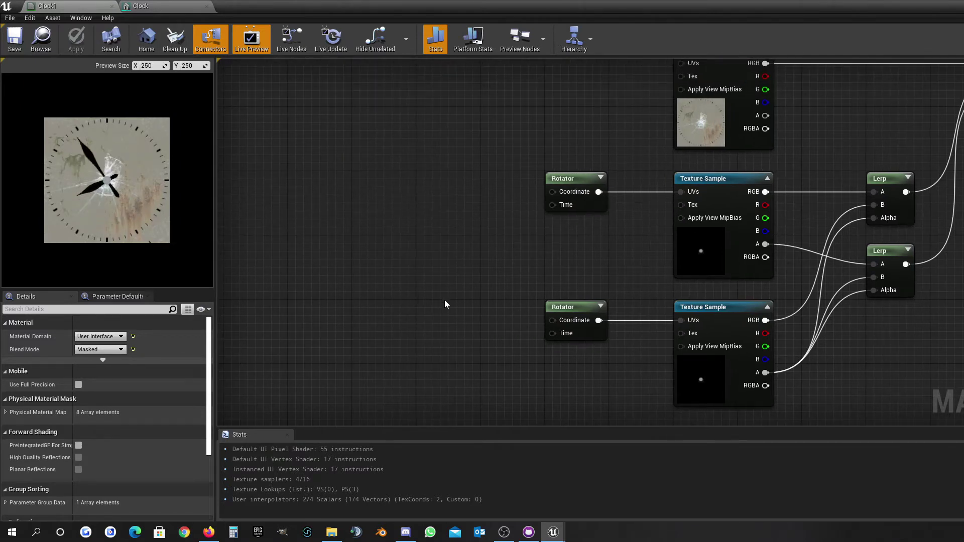
pyautogui.moveTo(445, 304); pyautogui.dragTo(518, 279, button='right')
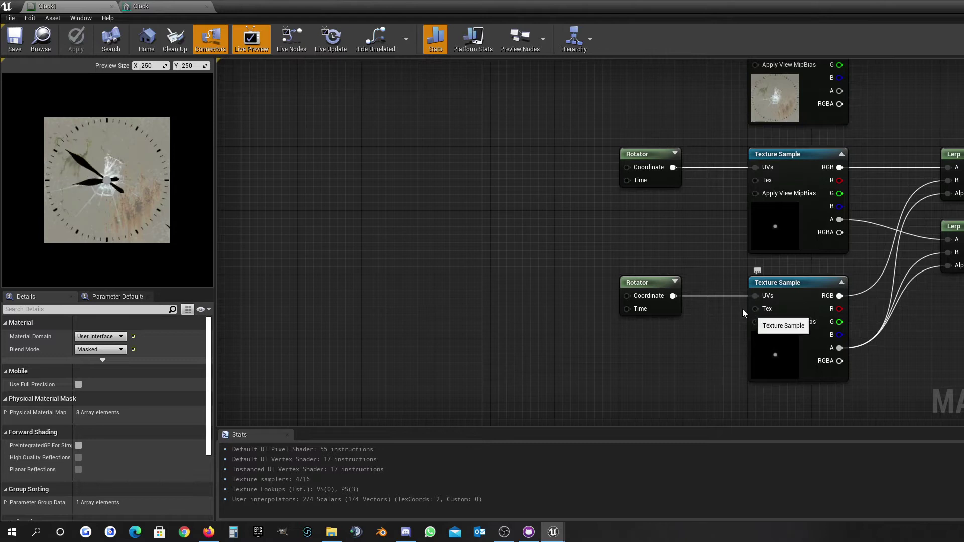
pyautogui.click(635, 308)
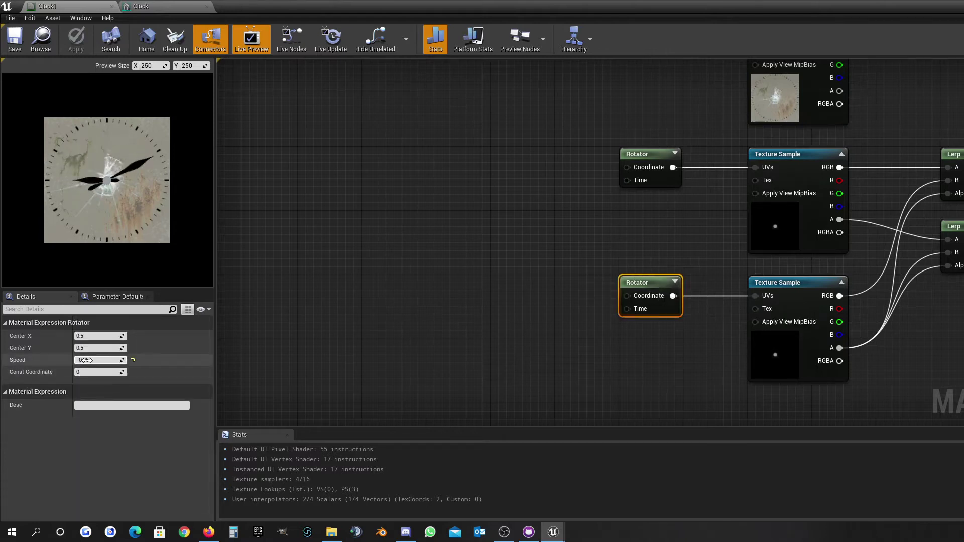